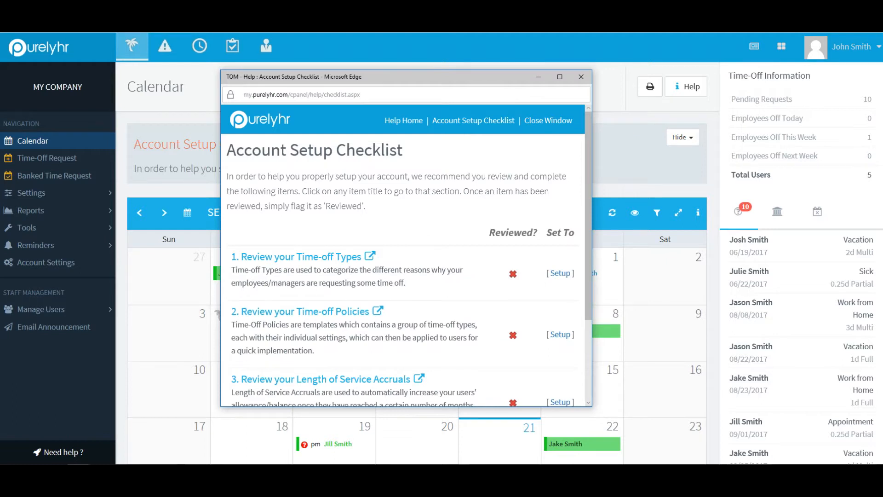
# Review the Account Setup Checklist and hide its banner on the calendar temporarily.
pyautogui.scroll(-2, 406, 255)
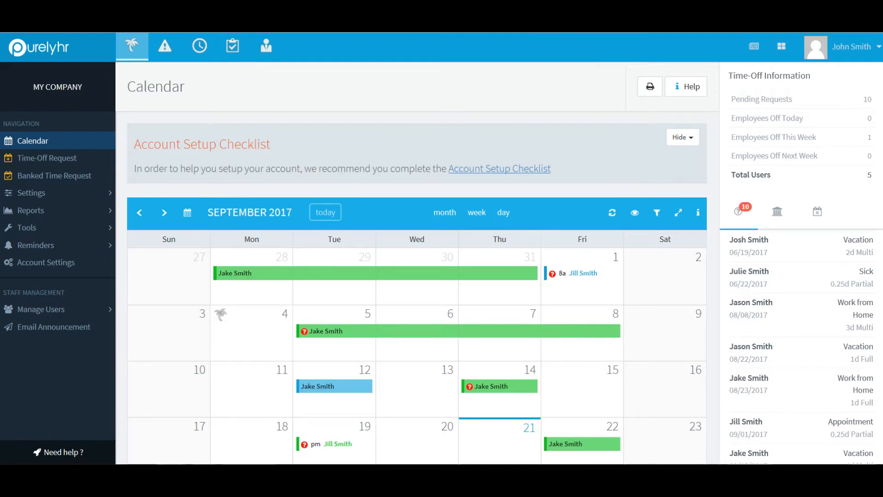
pyautogui.click(682, 137)
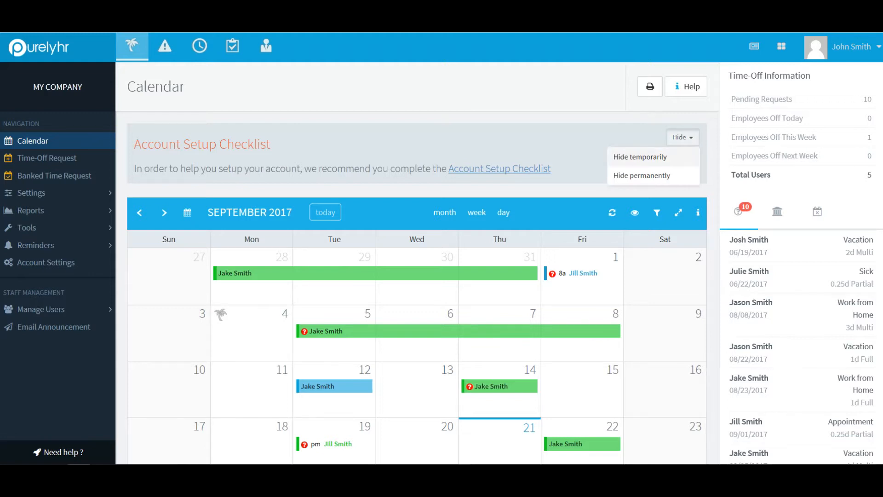
pyautogui.click(640, 157)
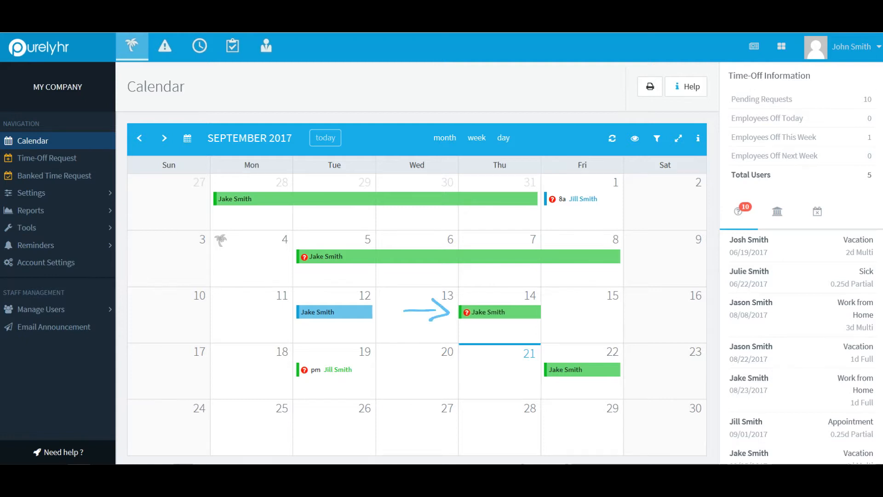
# View the details and status actions of the September 14 pending request and the September 22 approved request.
pyautogui.click(499, 312)
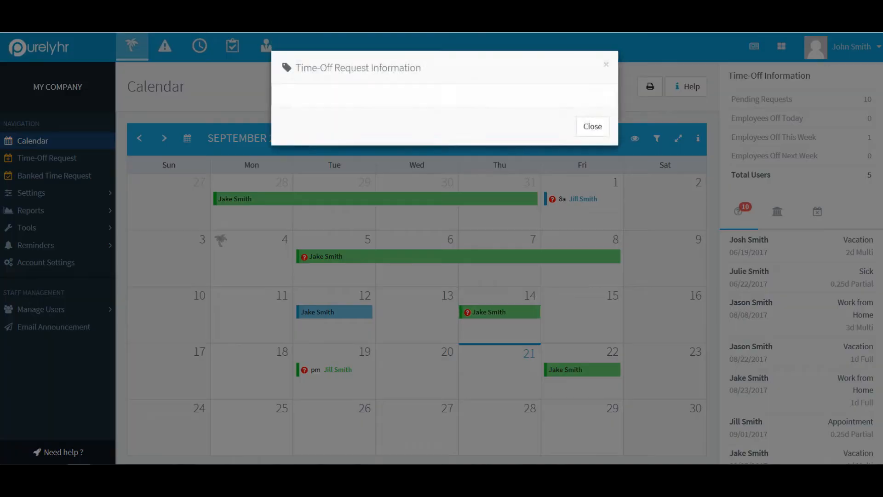
pyautogui.scroll(-3, 440, 249)
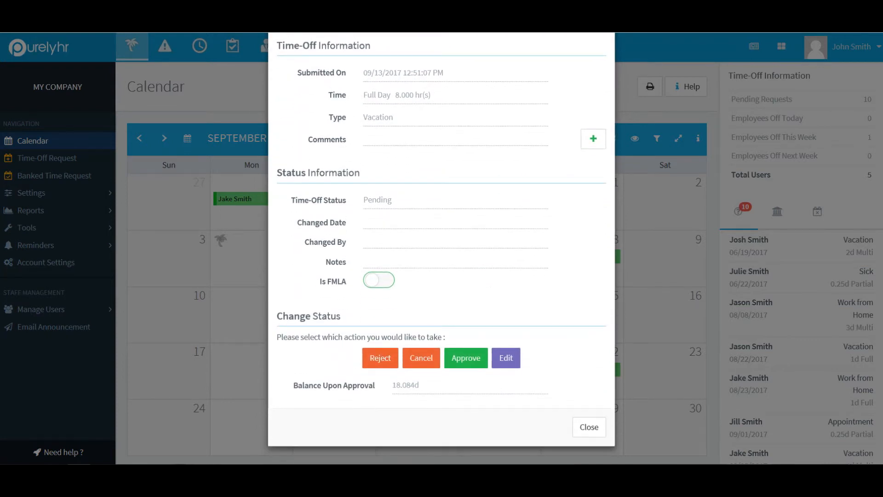
pyautogui.click(589, 427)
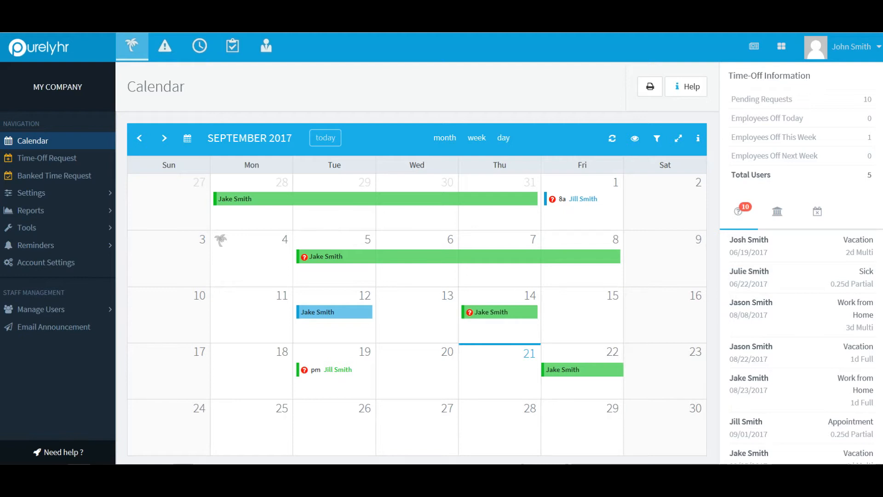
pyautogui.click(582, 369)
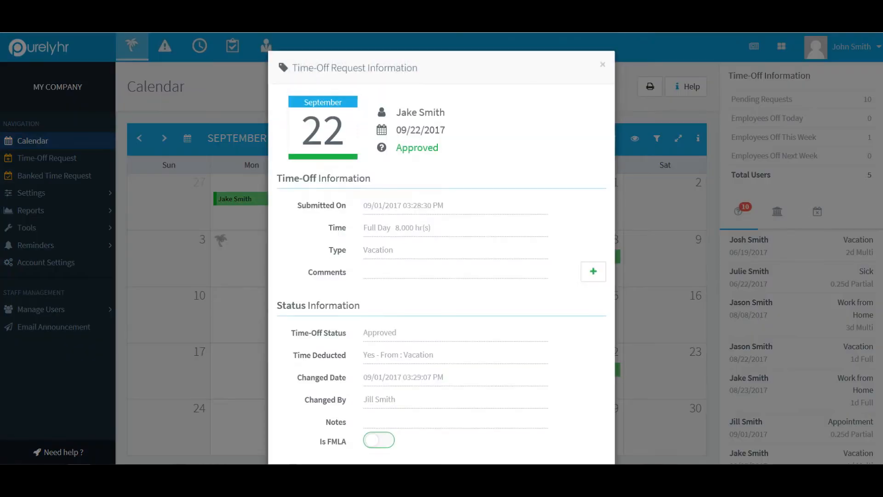
pyautogui.scroll(-3, 441, 248)
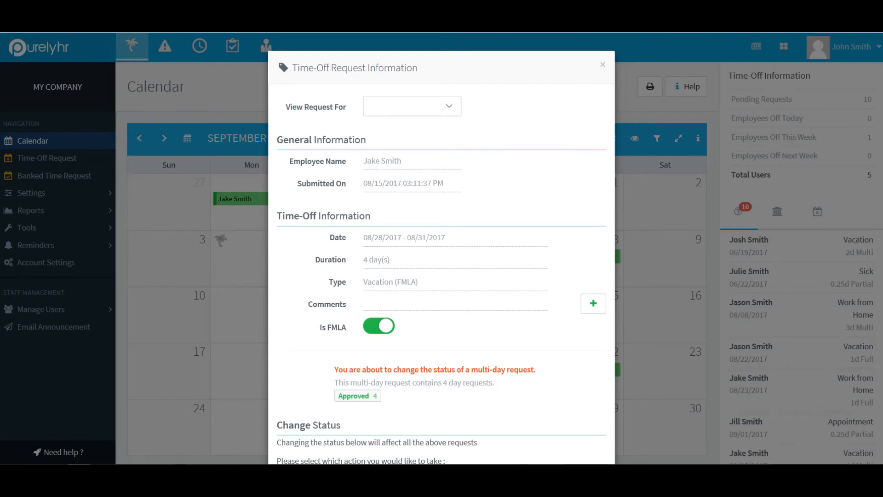
# View the 8/29/2017 day of the multi-day vacation request and the pending 06/22/2017 sick request.
pyautogui.click(449, 106)
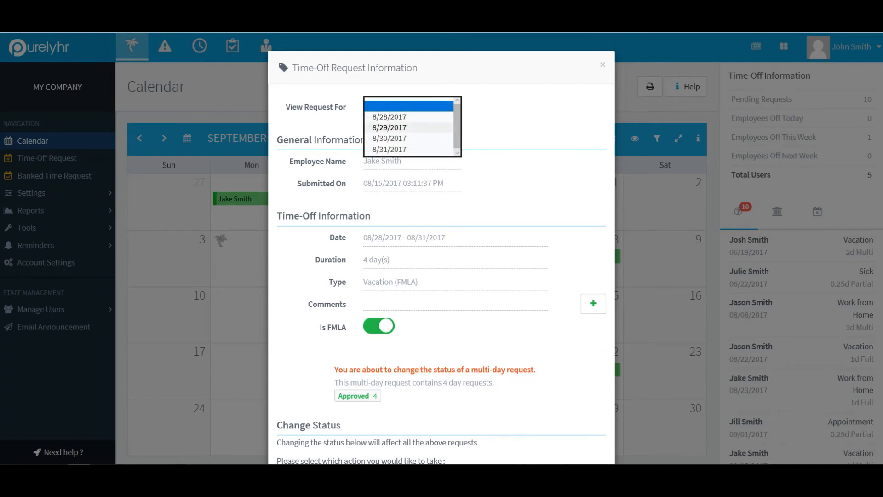
pyautogui.click(389, 127)
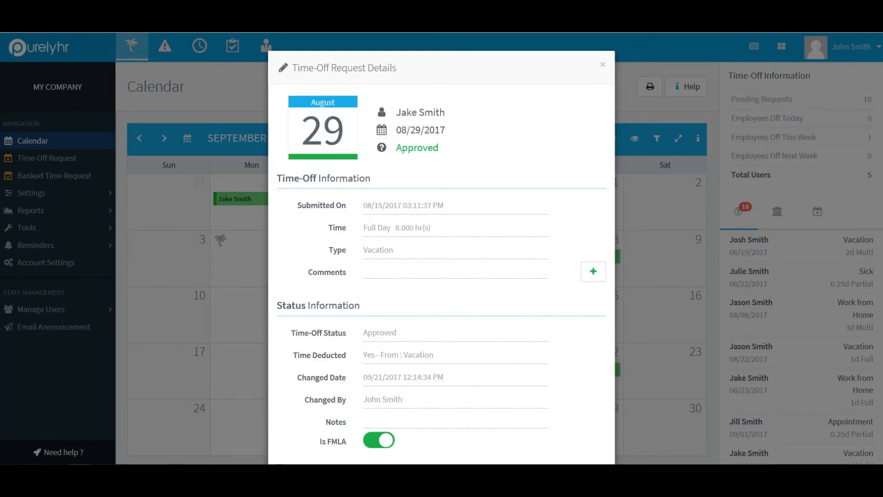
pyautogui.scroll(-3, 441, 248)
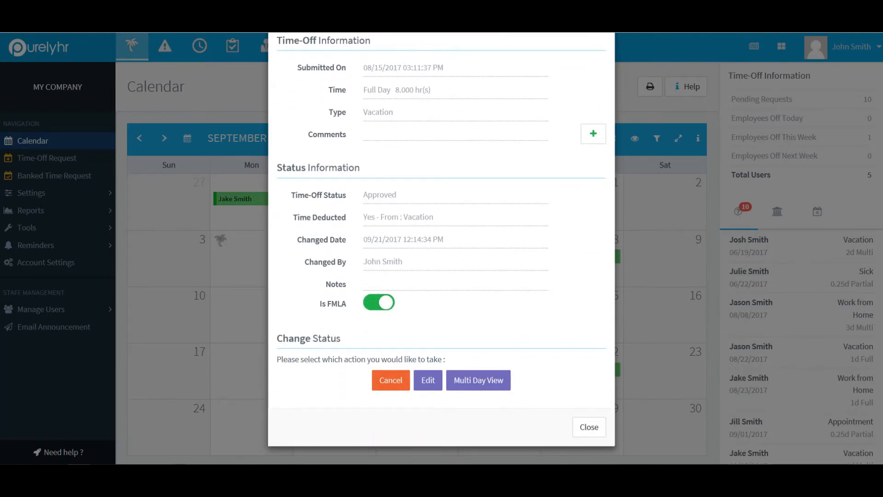
pyautogui.press('Escape')
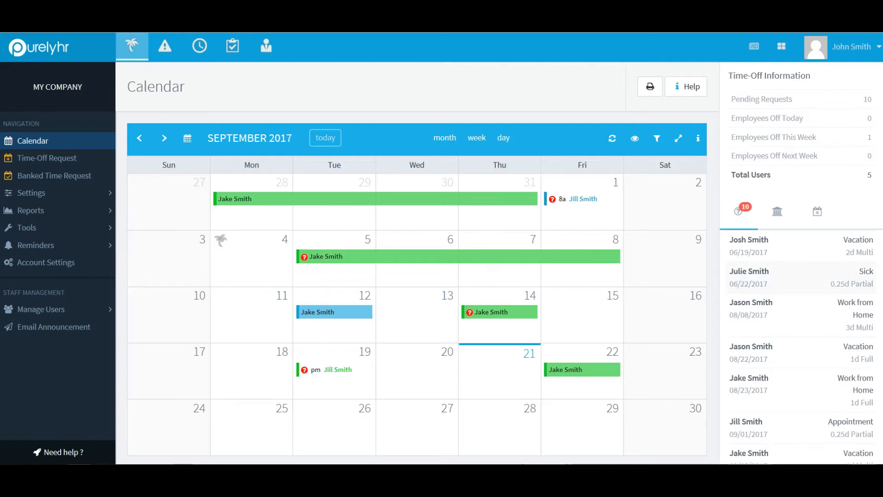
pyautogui.click(800, 277)
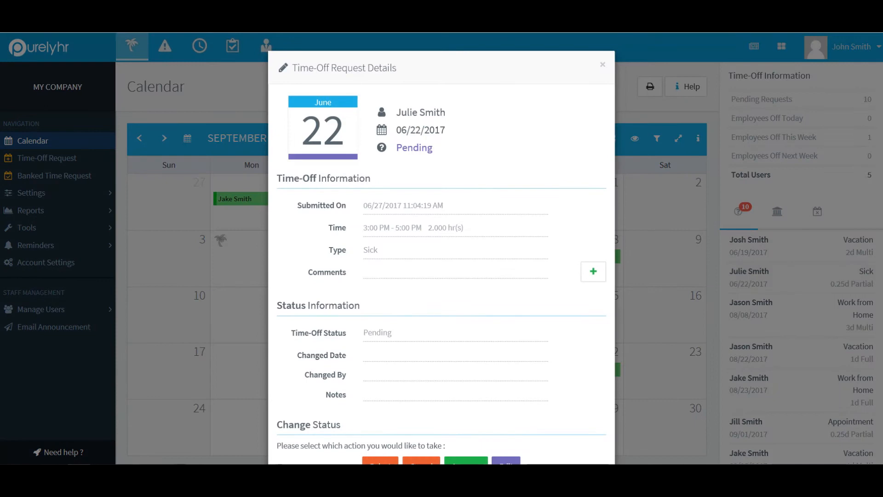
pyautogui.scroll(-3, 442, 249)
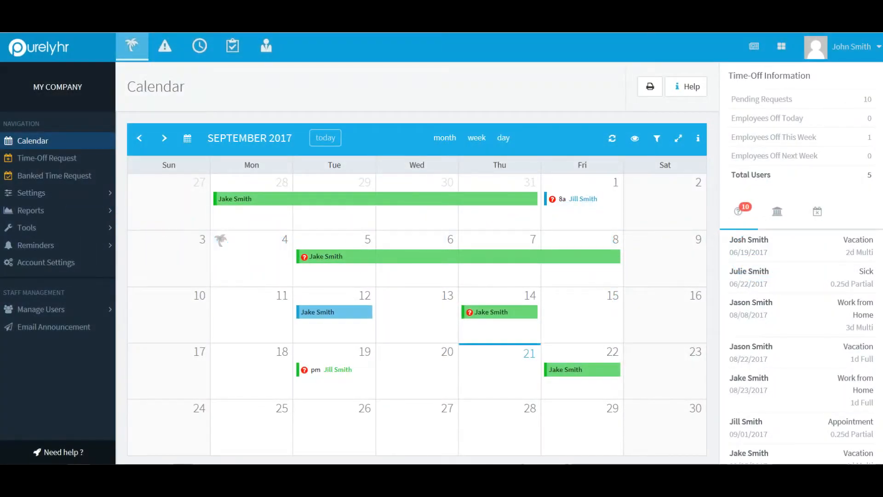
# Start a new time-off type in the time-off type settings, named Sick with a green reference color.
pyautogui.click(32, 193)
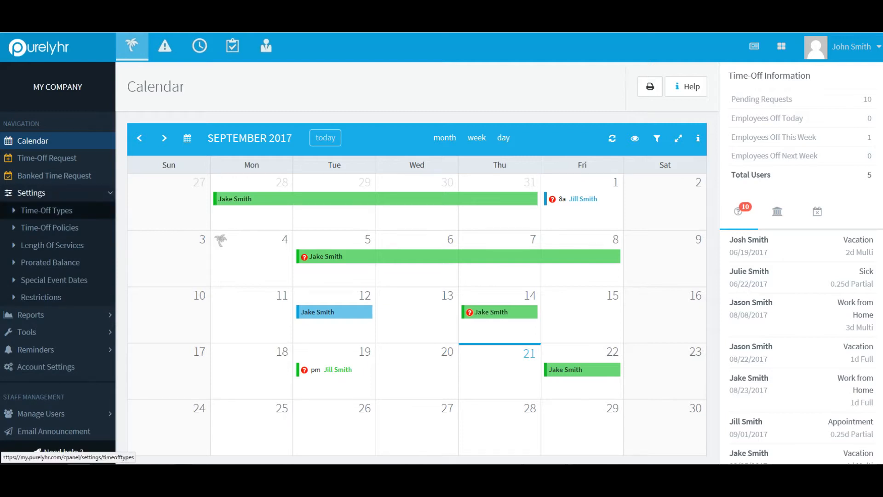
pyautogui.click(46, 210)
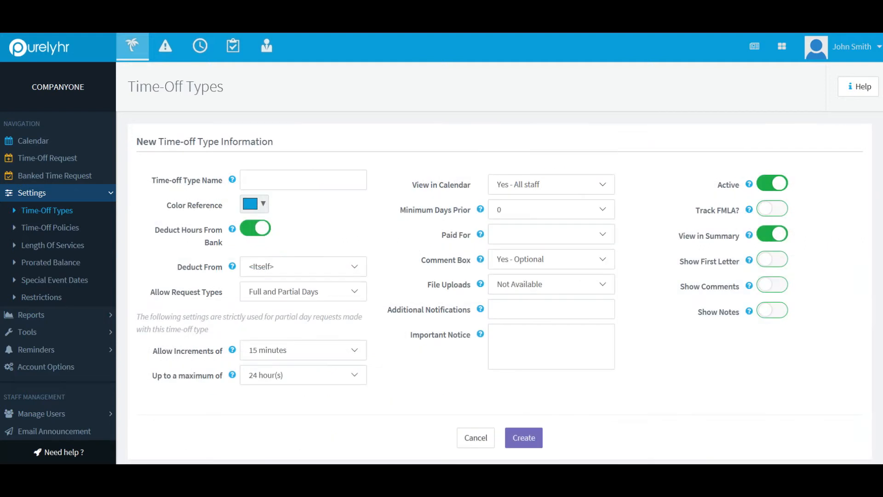
pyautogui.write('Sick')
pyautogui.press('Tab')
pyautogui.click(254, 204)
pyautogui.click(338, 250)
pyautogui.click(330, 330)
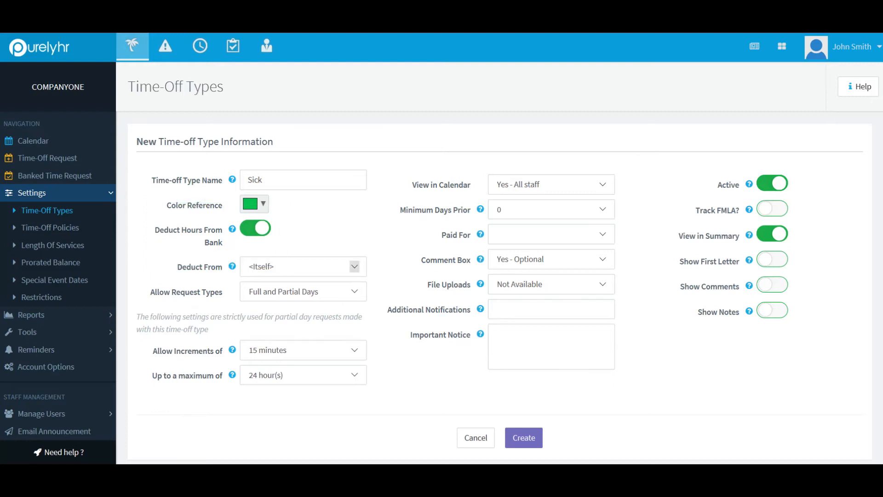
# Make the Sick type deduct from <Itself>, allowing full and partial days in increments of 15 minutes.
pyautogui.click(354, 266)
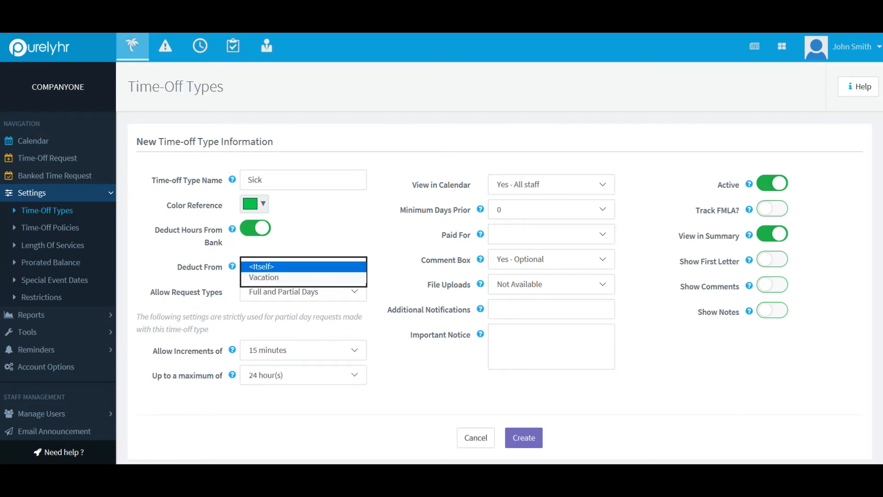
pyautogui.click(303, 266)
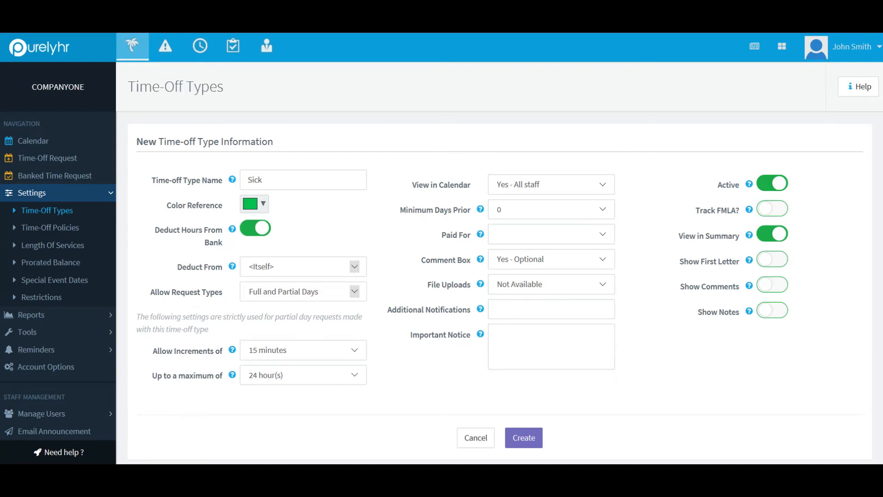
pyautogui.click(354, 291)
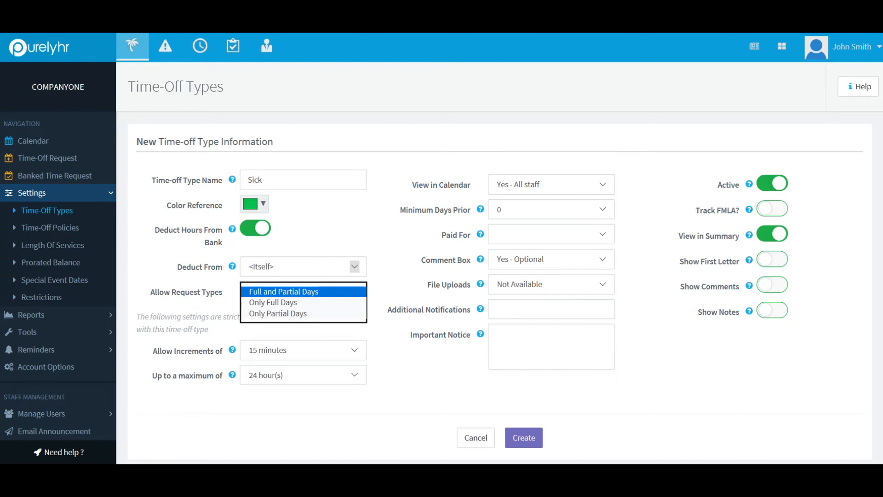
pyautogui.press('Escape')
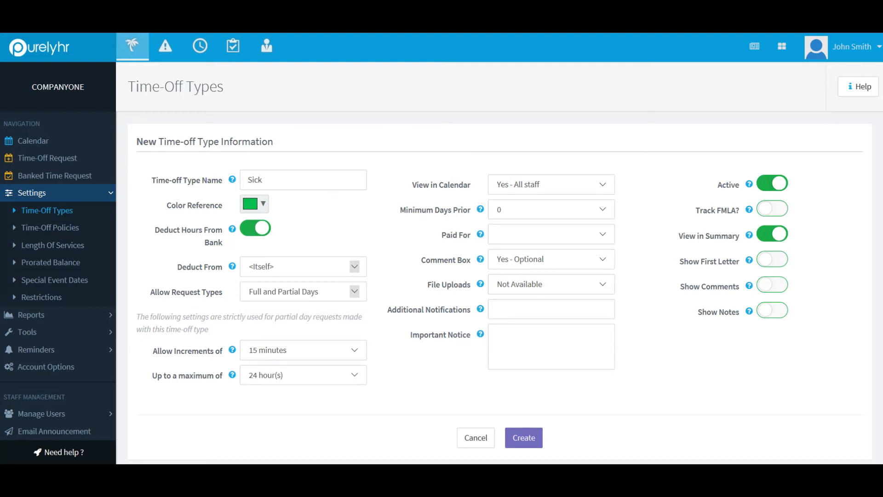
pyautogui.press('Tab')
pyautogui.hotkey('alt', 'Down')
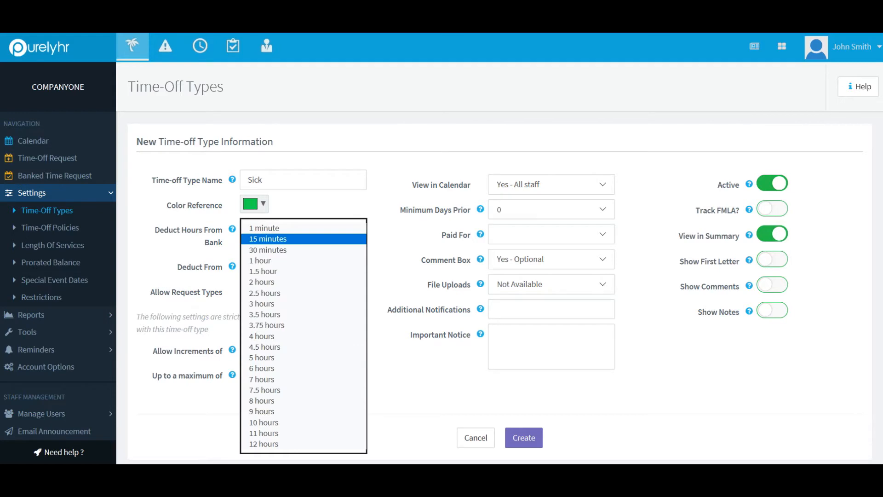
pyautogui.press('Return')
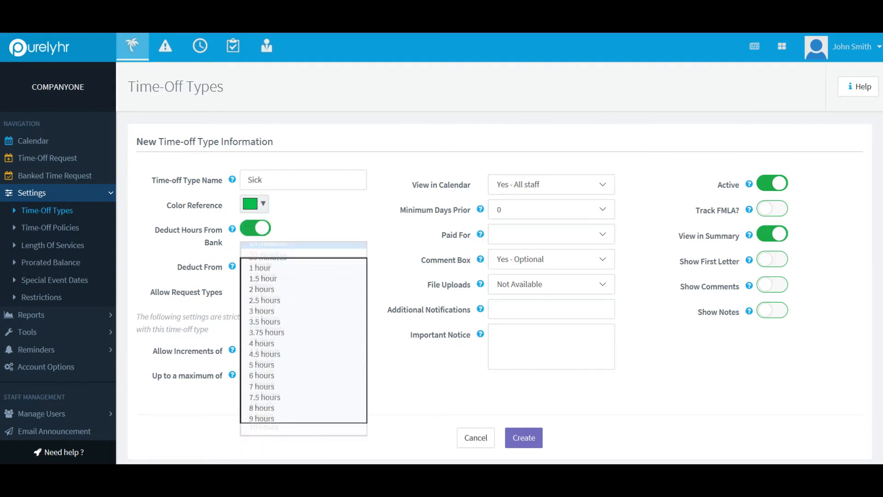
# Keep the comment box as Yes - Optional and file uploads as Not Available, and create the Sick type.
pyautogui.click(602, 258)
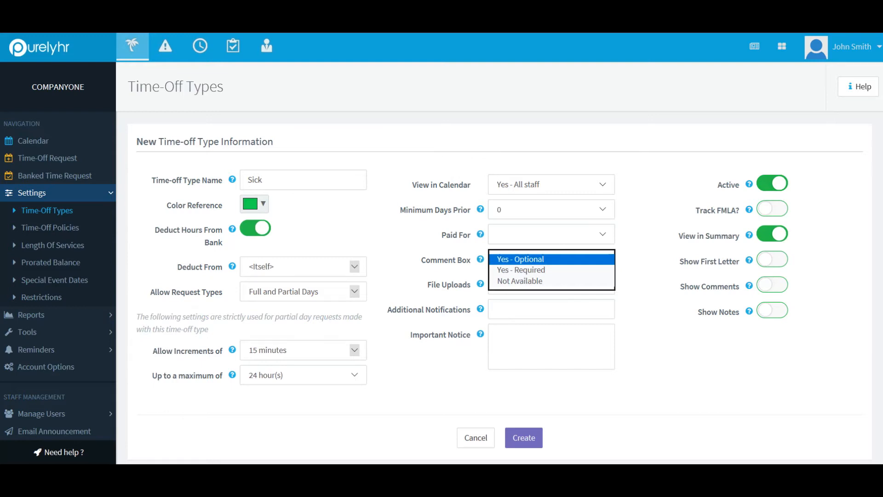
pyautogui.press('Return')
pyautogui.click(603, 284)
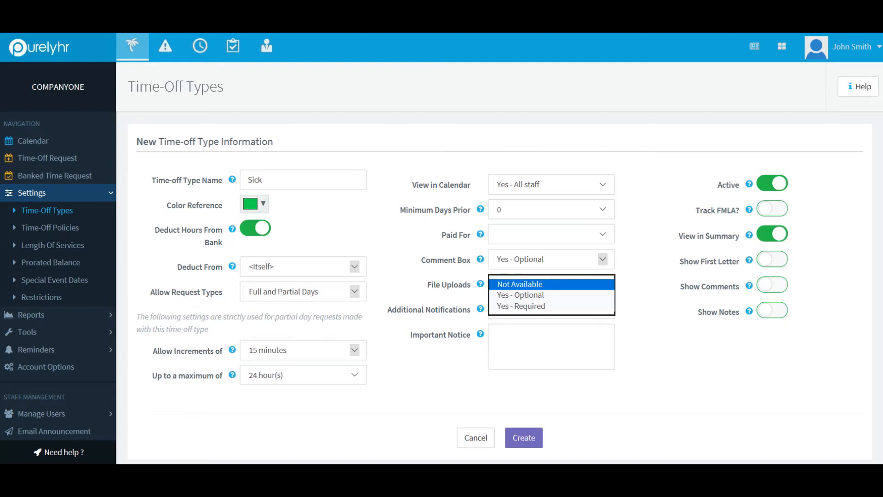
pyautogui.press('Return')
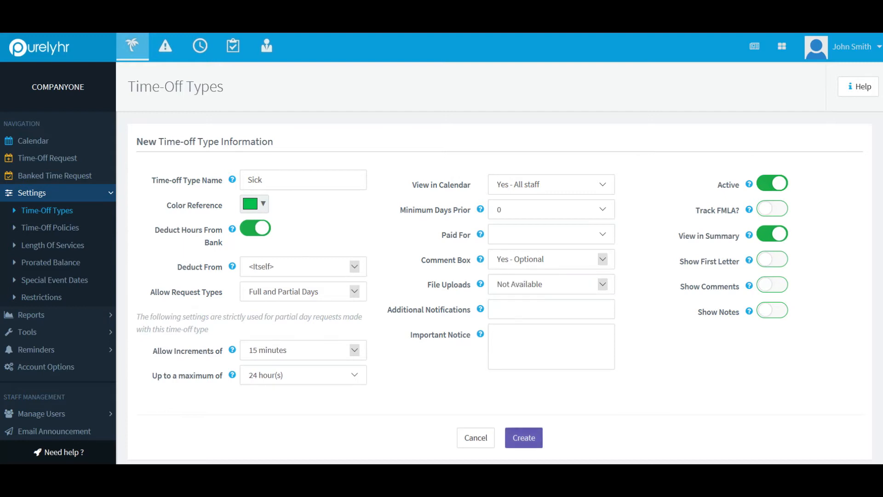
pyautogui.click(523, 437)
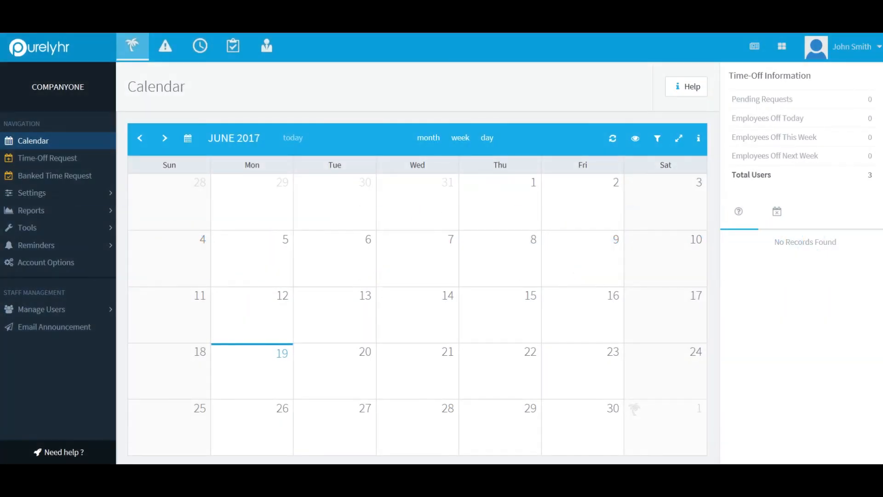
# Create an active time-off policy named 10 Years.
pyautogui.click(31, 193)
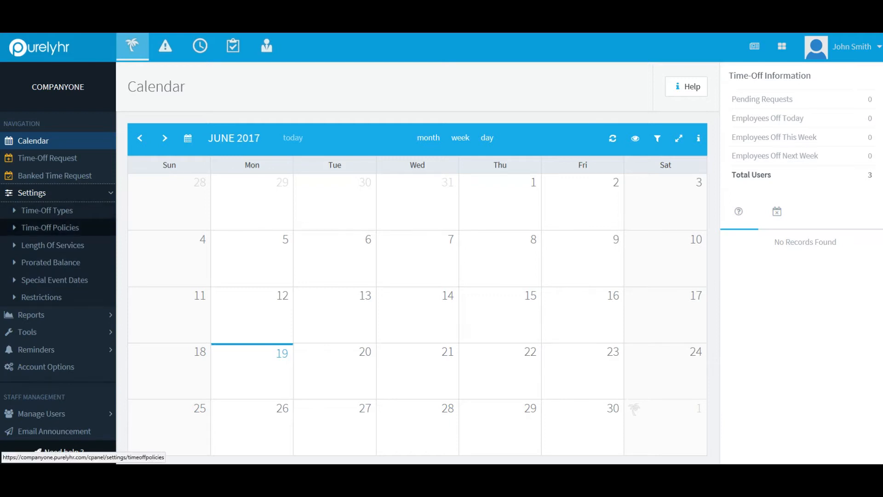
pyautogui.click(50, 227)
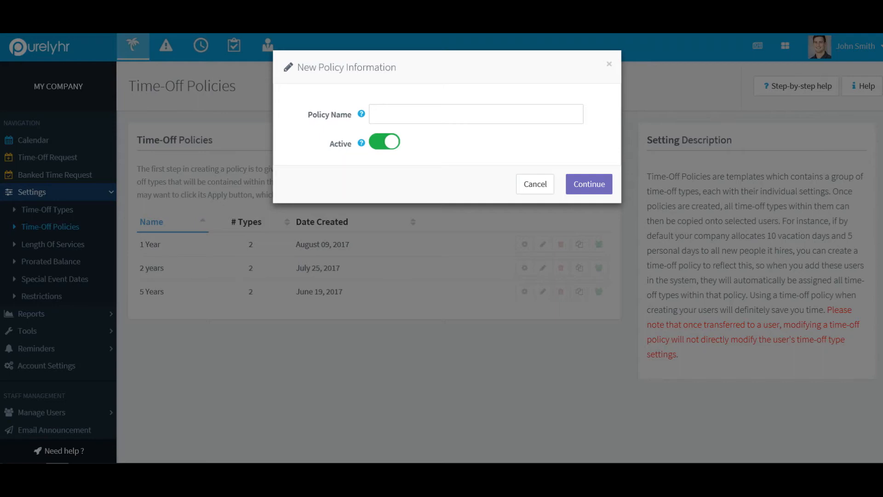
pyautogui.write('10 Years')
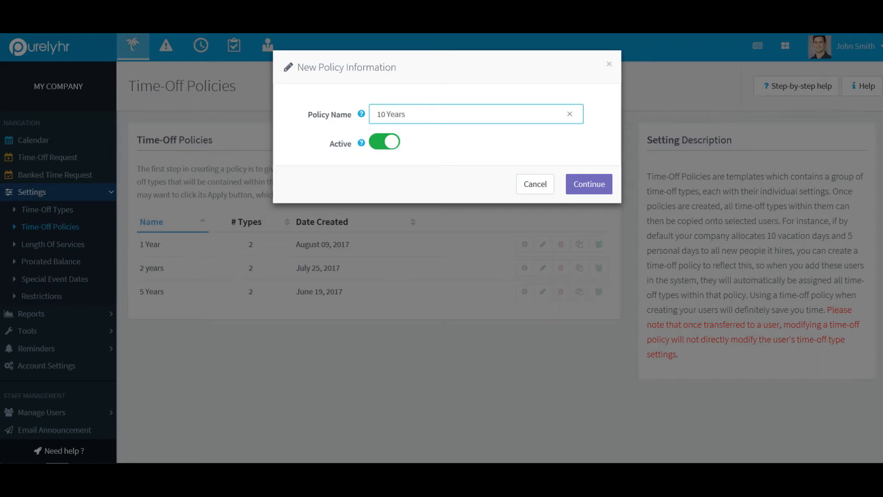
pyautogui.press('Return')
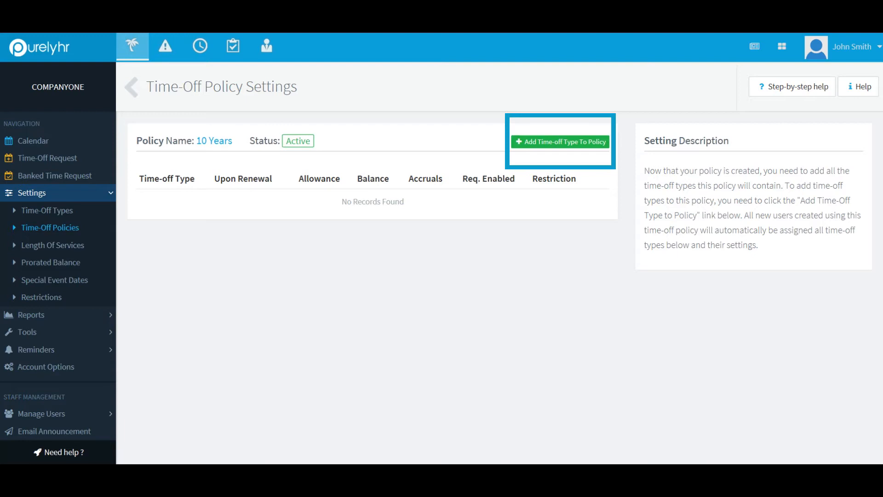
# Start adding the Vacation time-off type to the 10 Years policy, with its calendar year renewal on January 1.
pyautogui.press('Return')
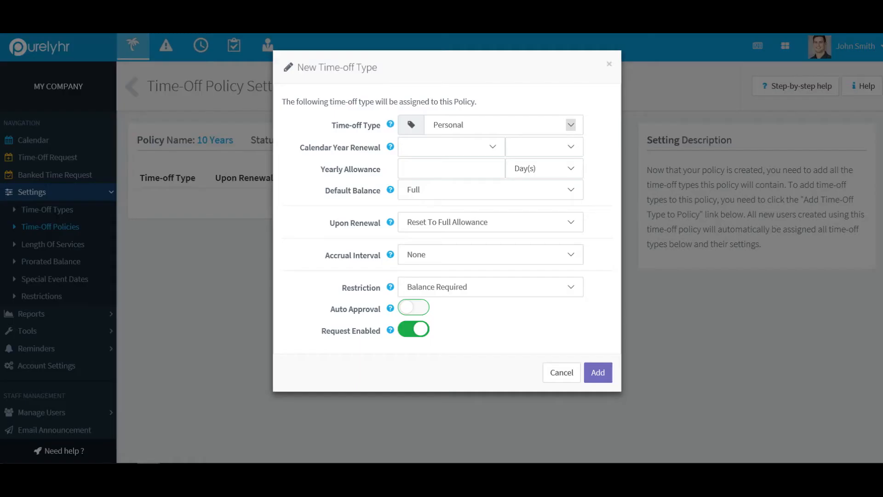
pyautogui.hotkey('alt', 'Down')
pyautogui.press('Down')
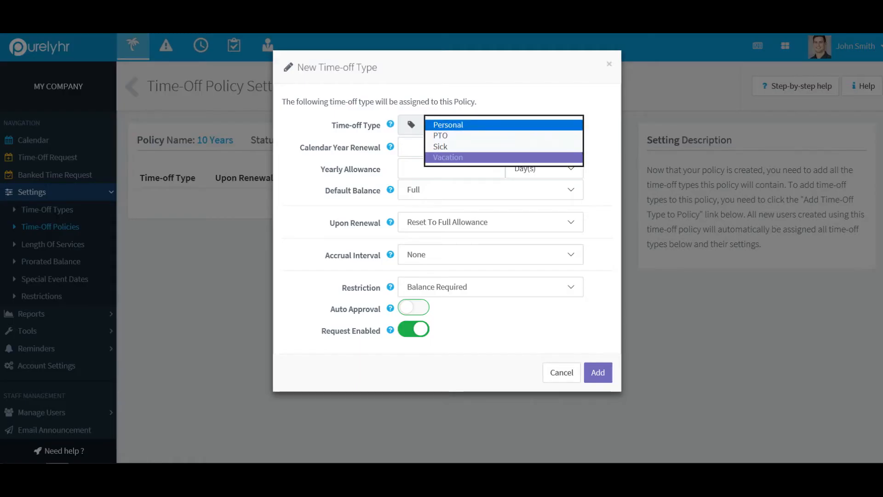
pyautogui.press('Return')
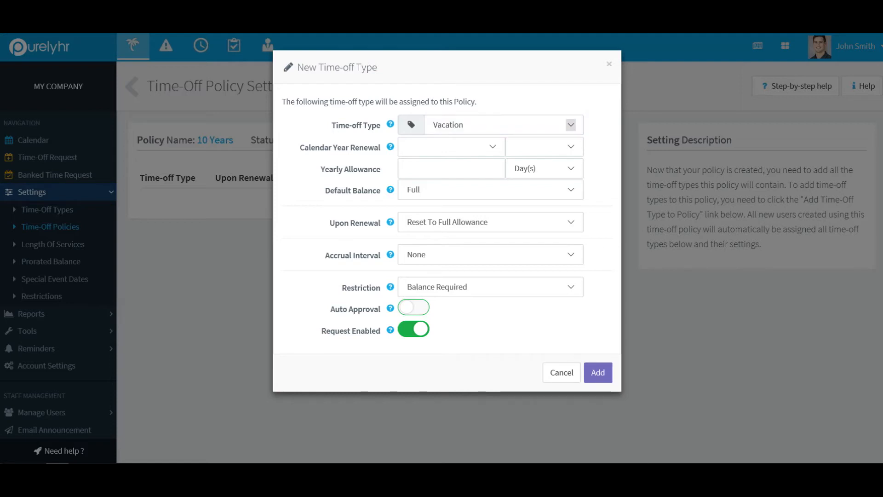
pyautogui.click(492, 147)
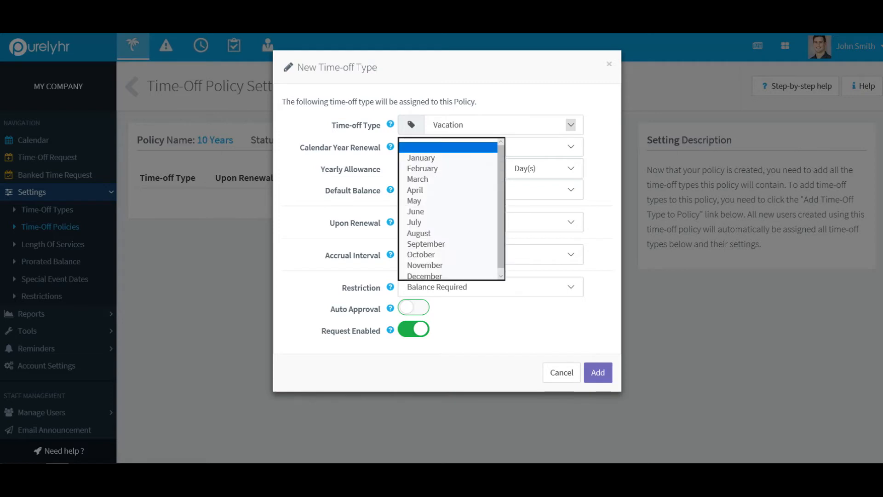
pyautogui.press('Down')
pyautogui.press('Return')
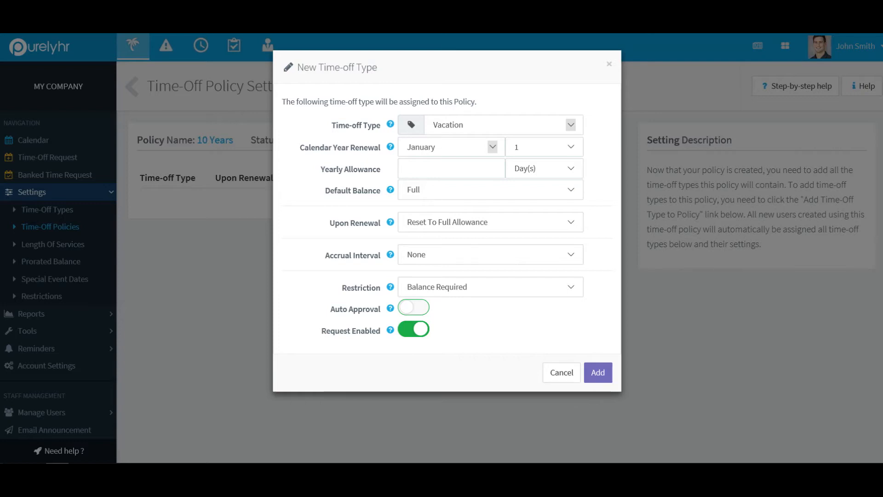
# Give Vacation a yearly allowance of 15 days with an Empty default balance and Reset To Empty Allowance upon renewal.
pyautogui.click(451, 168)
pyautogui.write('15')
pyautogui.press('Tab')
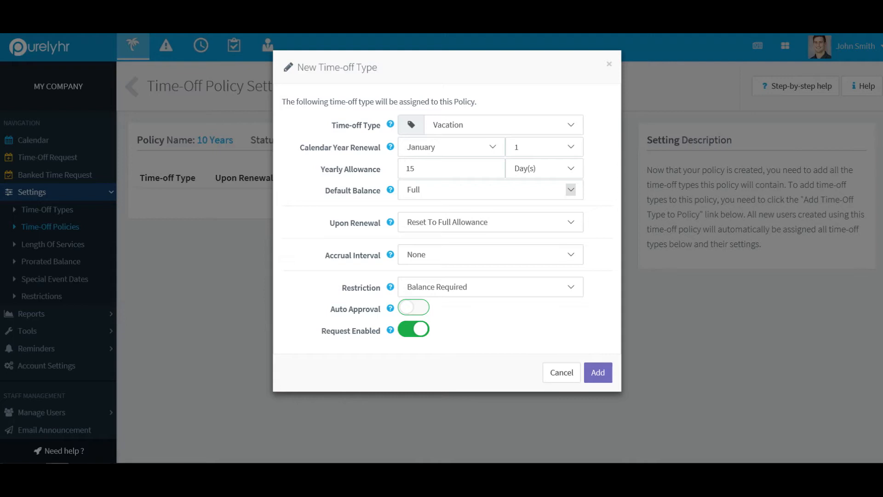
pyautogui.click(570, 189)
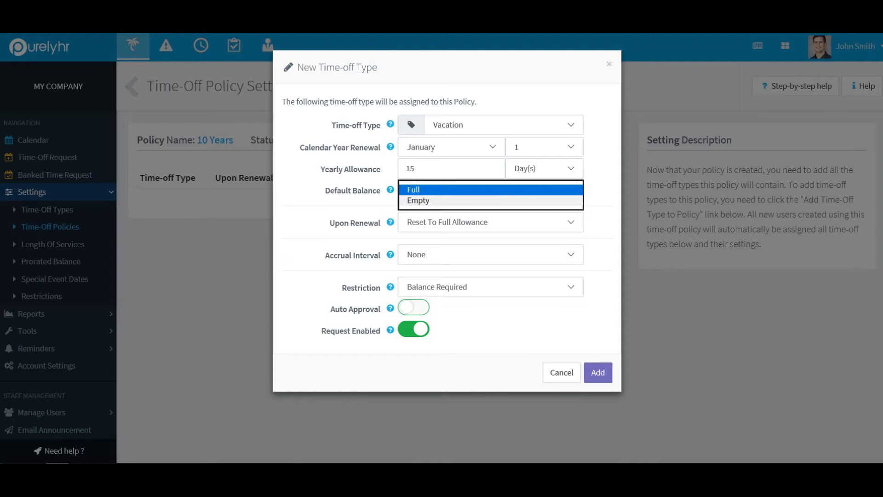
pyautogui.click(490, 201)
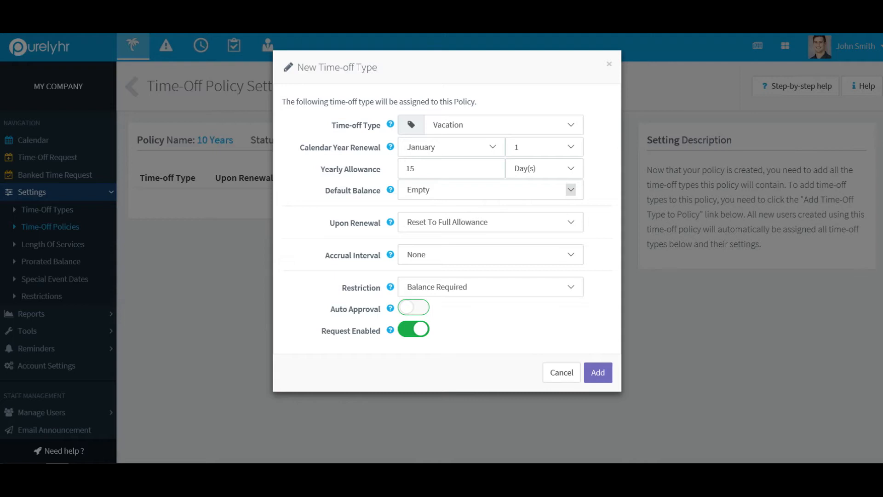
pyautogui.click(571, 222)
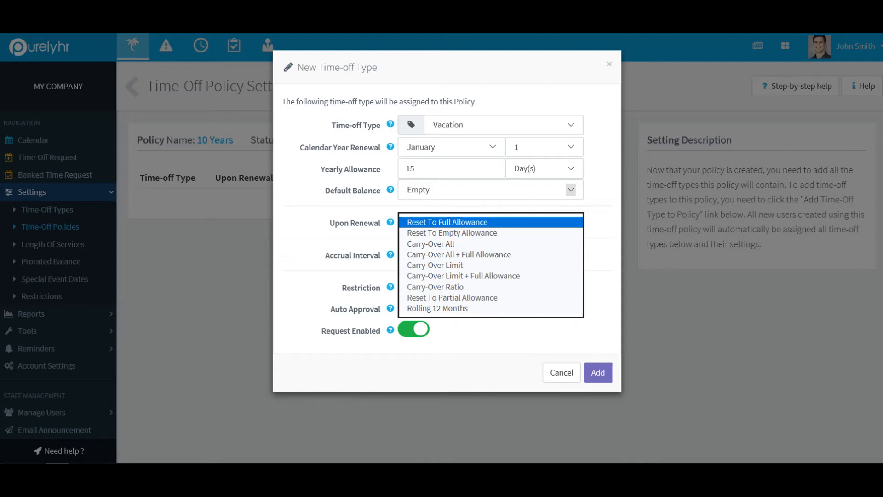
pyautogui.press('Down')
pyautogui.press('Return')
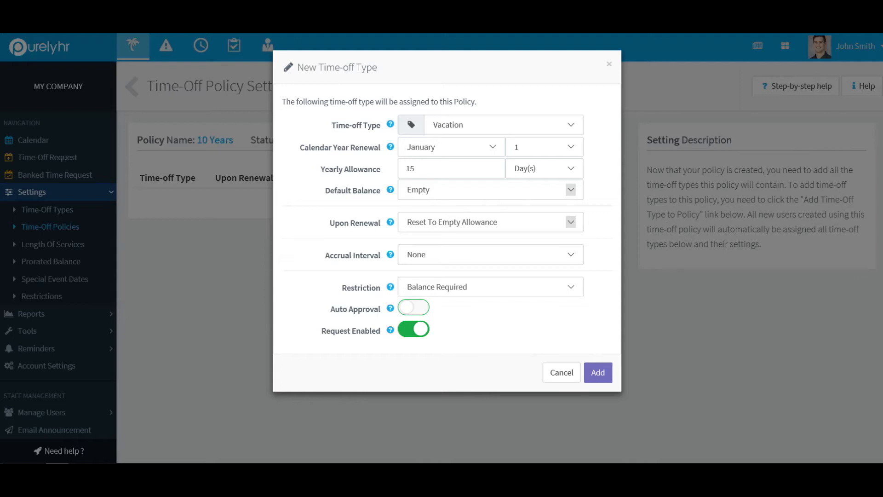
# Set Vacation's accrual interval to Every X Month, accruing by 1.25 days until Allowance is Full.
pyautogui.click(571, 254)
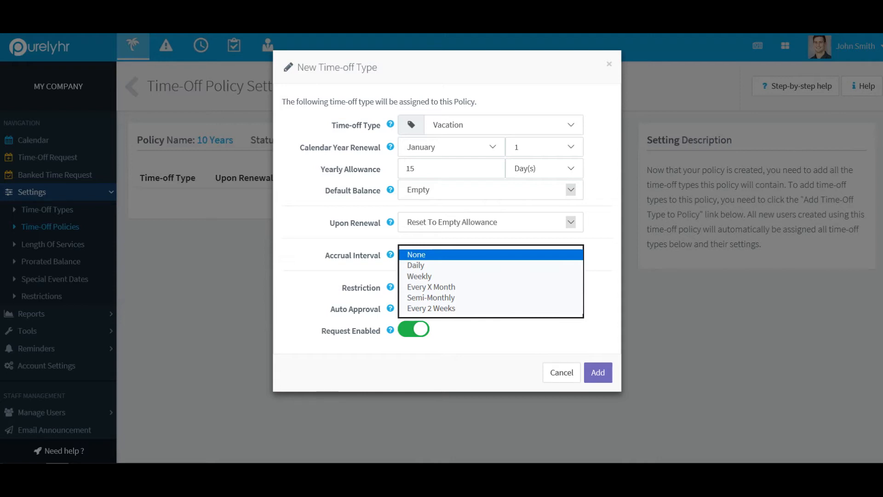
pyautogui.click(432, 287)
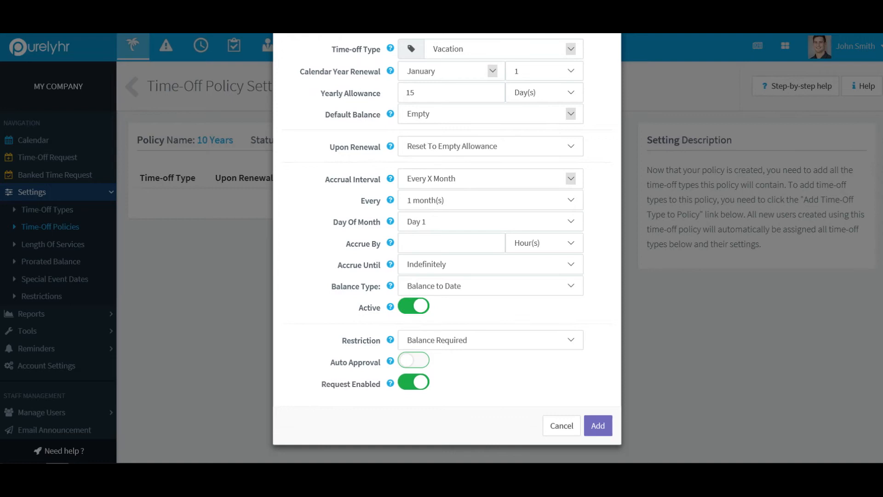
pyautogui.click(544, 243)
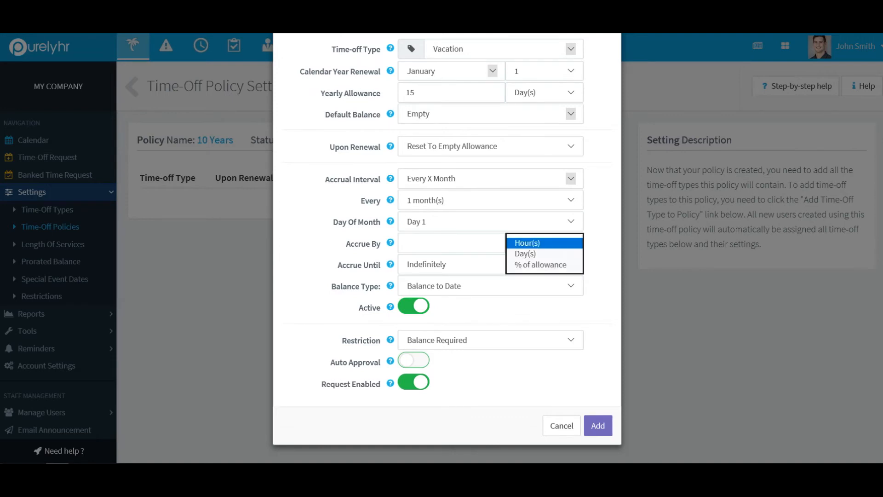
pyautogui.click(525, 253)
pyautogui.click(451, 243)
pyautogui.write('1.25')
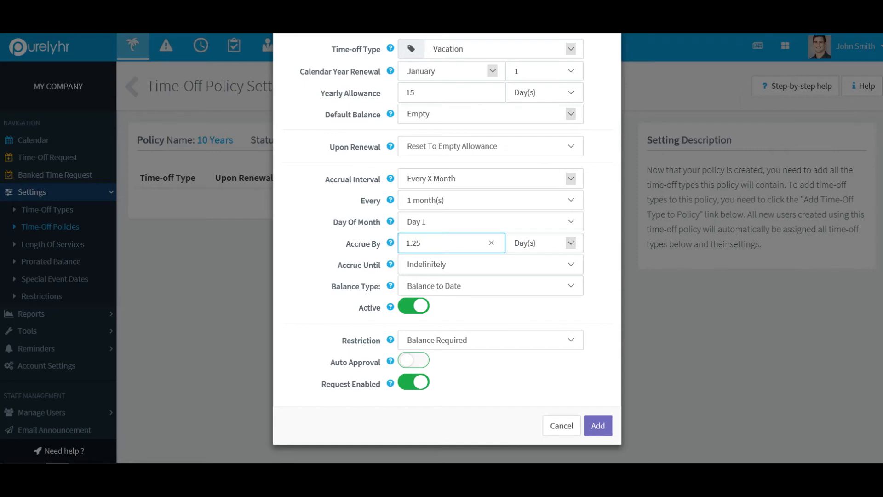
pyautogui.press('Tab')
pyautogui.click(570, 263)
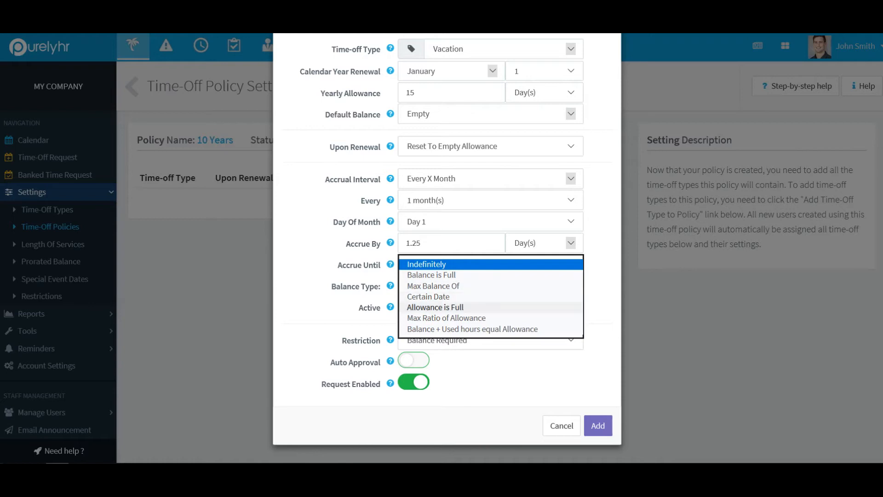
pyautogui.click(435, 307)
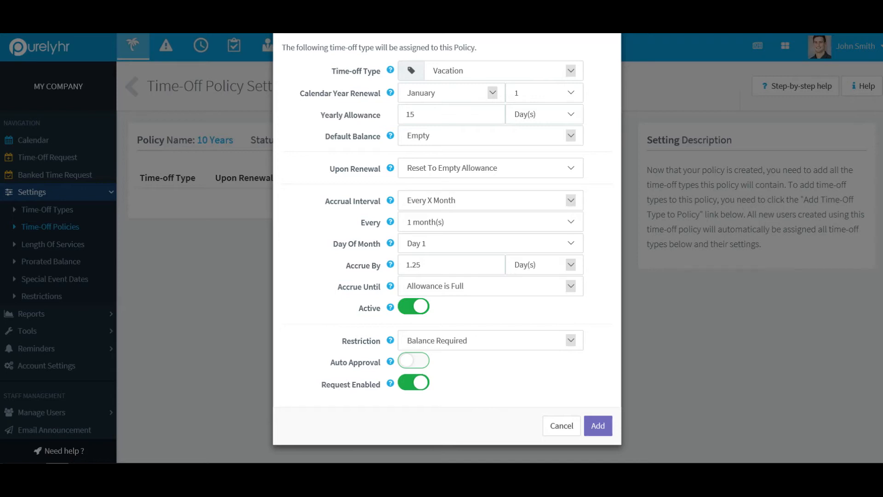
# Set Vacation's restriction to Allow Pre-Book and add the type to the 10 Years policy.
pyautogui.click(571, 341)
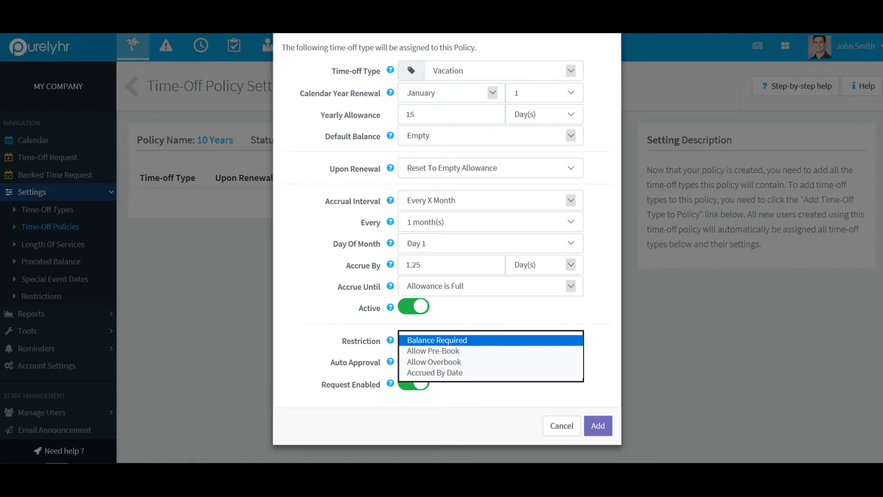
pyautogui.press('Down')
pyautogui.press('Return')
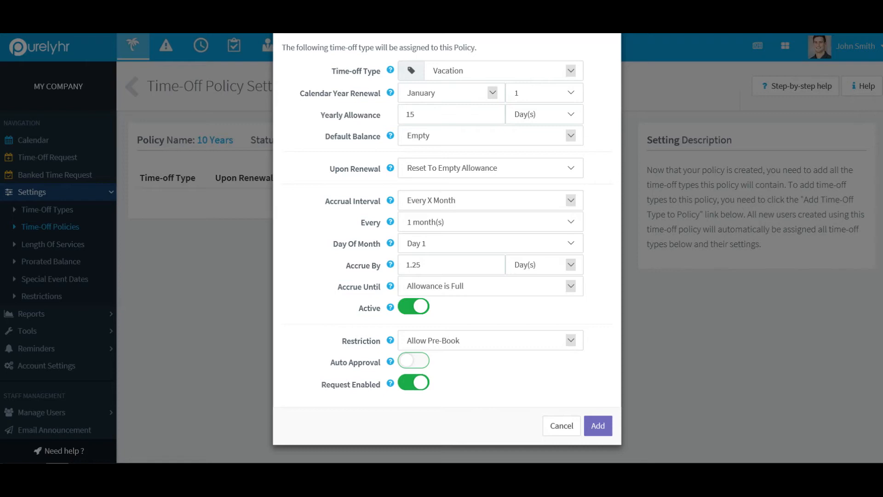
pyautogui.click(598, 425)
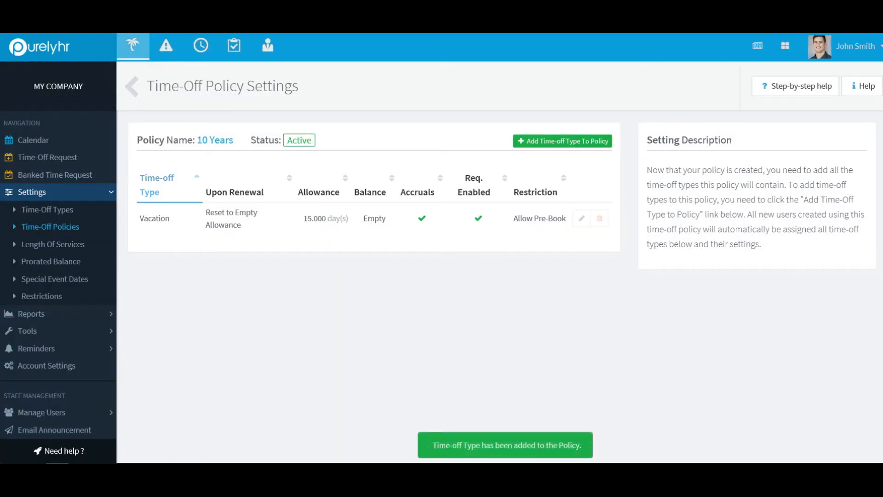
# Add a second time-off type to the 10 Years policy with a January renewal and a yearly allowance of 5.
pyautogui.click(562, 141)
pyautogui.click(529, 125)
pyautogui.click(497, 148)
pyautogui.click(492, 147)
pyautogui.click(428, 158)
pyautogui.click(451, 169)
pyautogui.write('5')
pyautogui.click(490, 254)
pyautogui.click(491, 221)
pyautogui.click(490, 286)
pyautogui.click(490, 277)
pyautogui.click(601, 372)
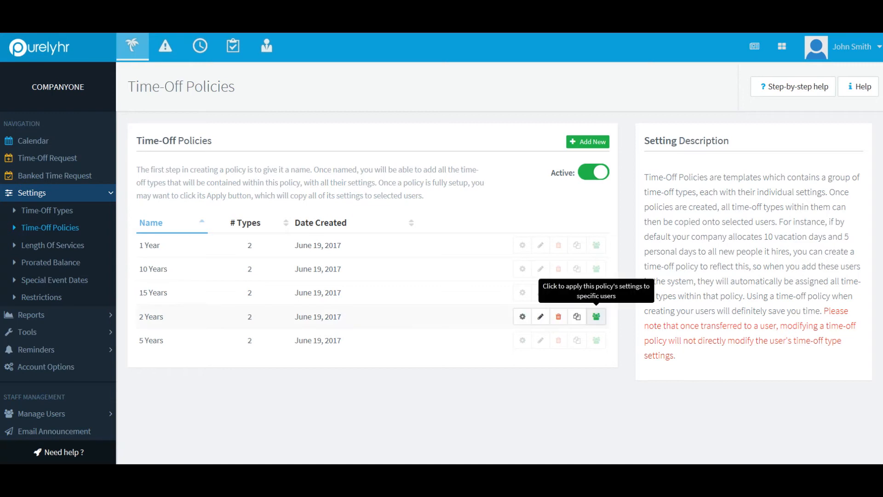
# Apply the 2 Years policy to the first employee in the list of employees.
pyautogui.click(596, 316)
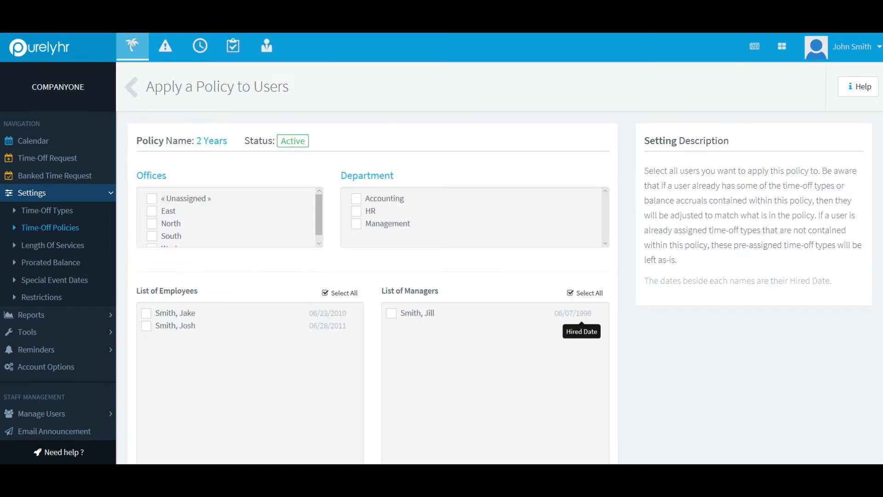
pyautogui.click(146, 313)
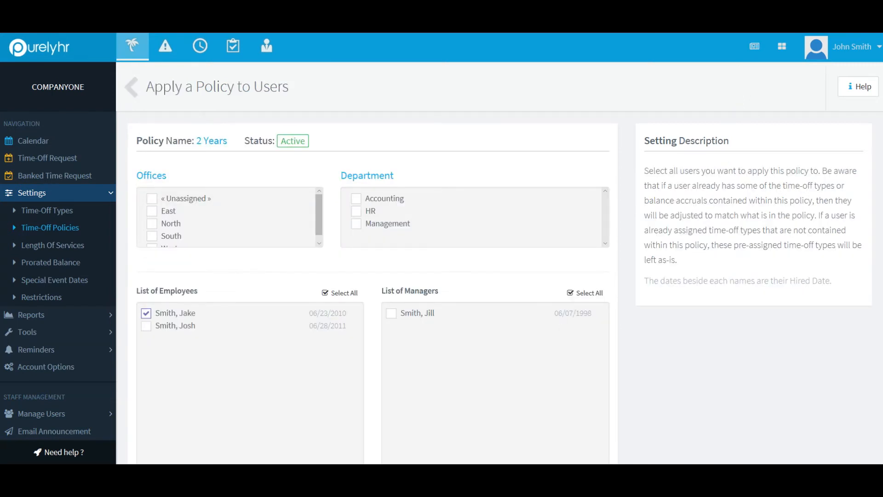
pyautogui.scroll(-3, 649, 255)
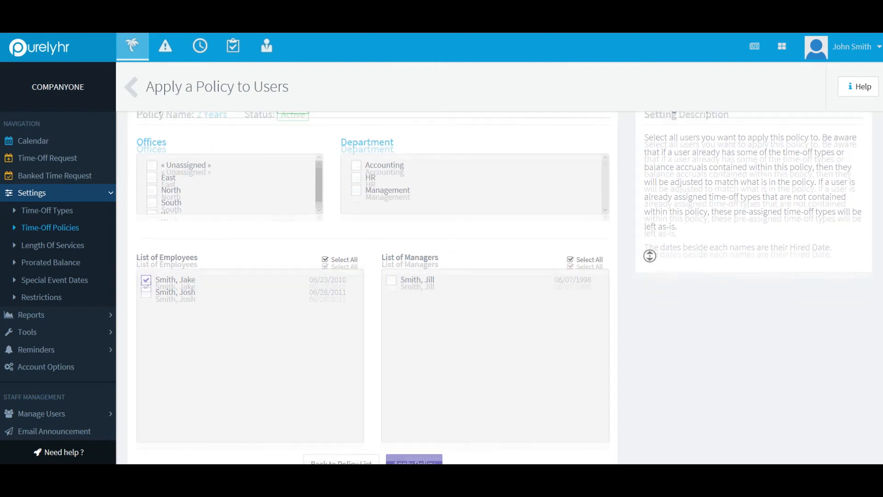
pyautogui.click(414, 418)
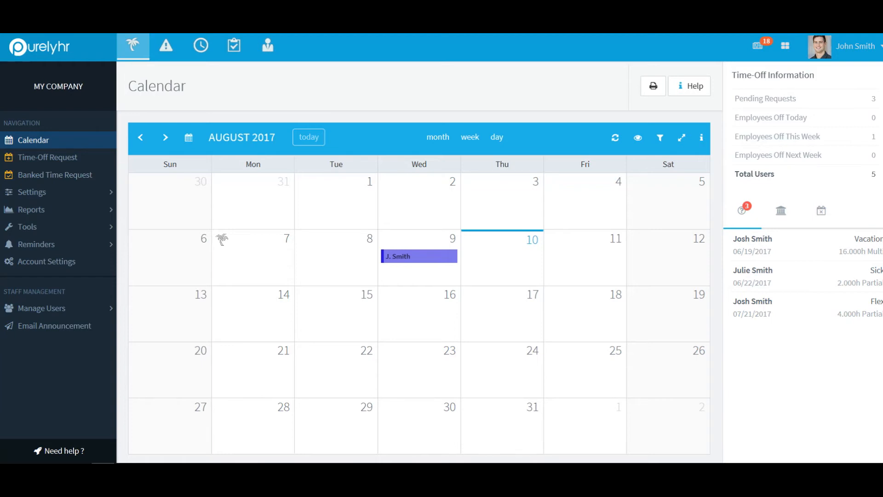
# Open the account settings and look through the General options.
pyautogui.click(46, 261)
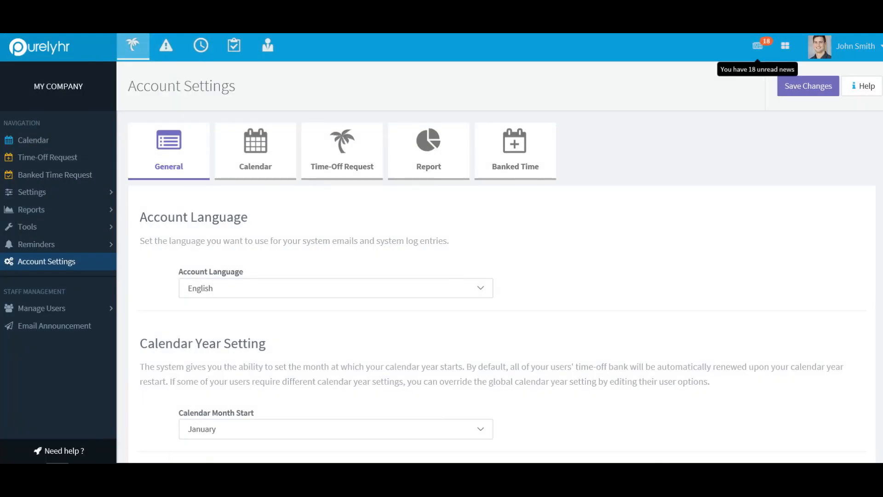
pyautogui.scroll(-6, 501, 285)
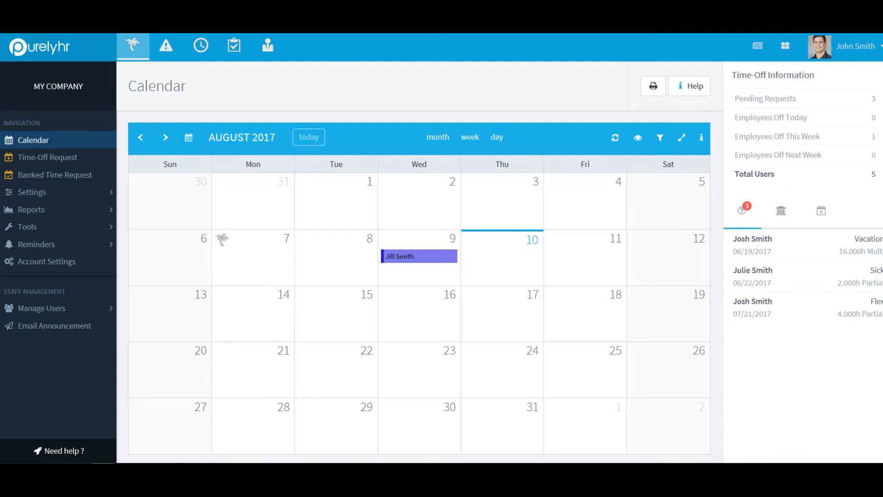
# Create an active length of service named Policy Change with the Policy Change method, leaving all notifications set to No.
pyautogui.click(32, 191)
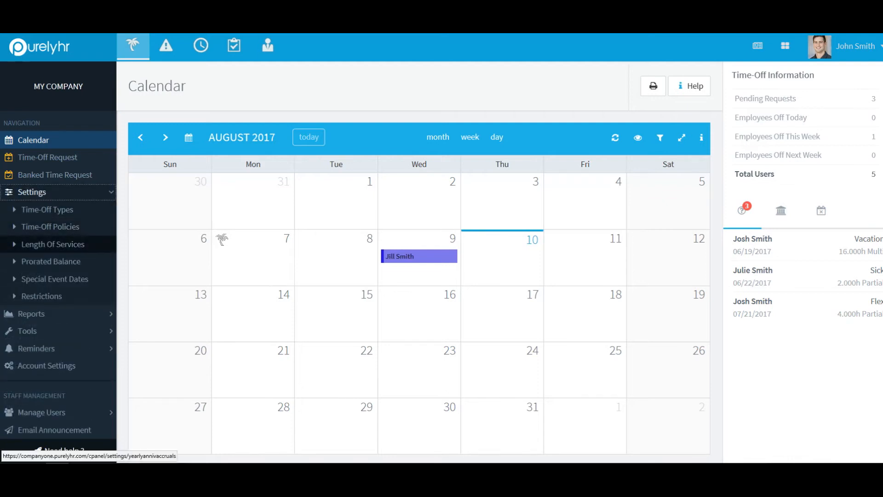
pyautogui.click(53, 244)
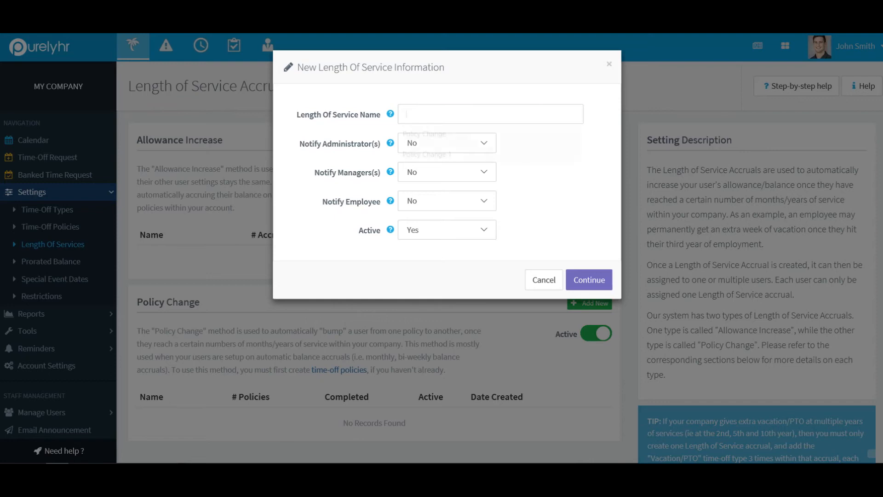
pyautogui.click(490, 114)
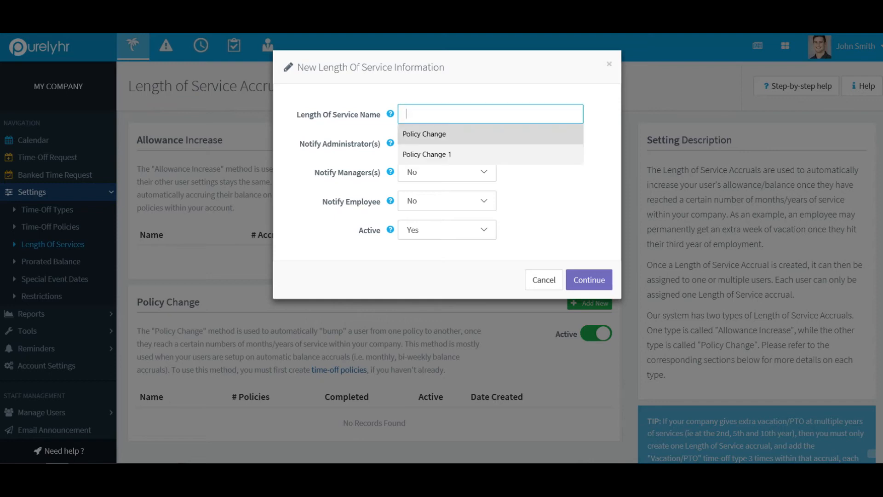
pyautogui.click(437, 134)
pyautogui.press('Tab')
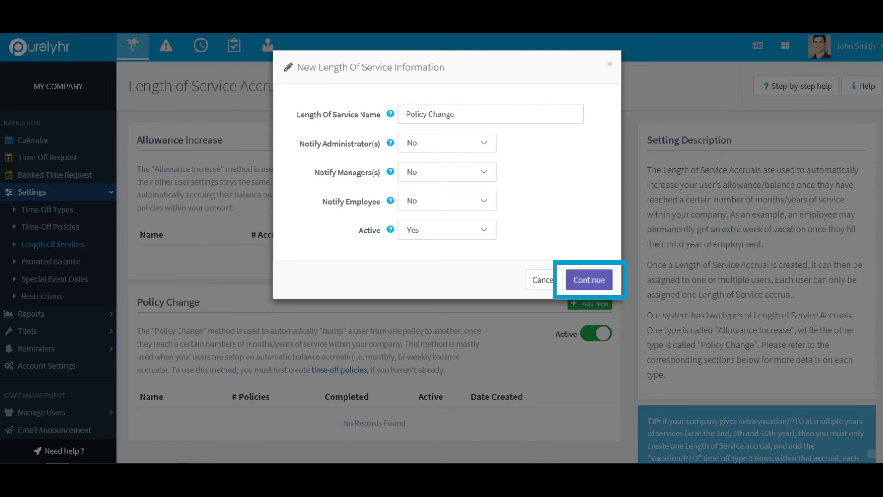
pyautogui.click(589, 279)
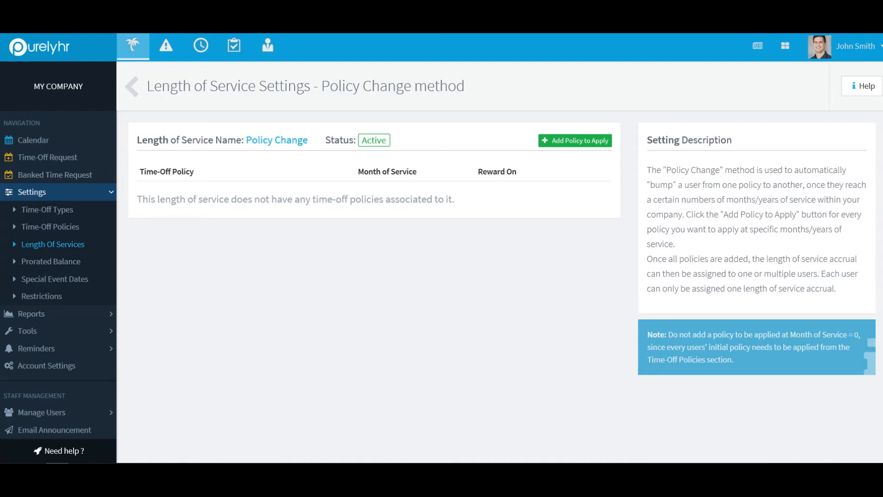
# Add the 1 Year policy to the Policy Change length of service at month 12, rewarded on Calendar Year Renewal.
pyautogui.click(575, 141)
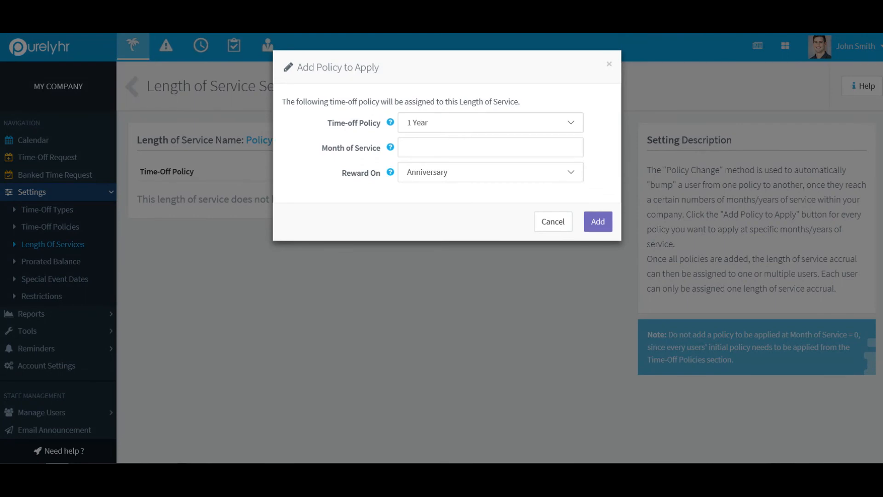
pyautogui.click(570, 123)
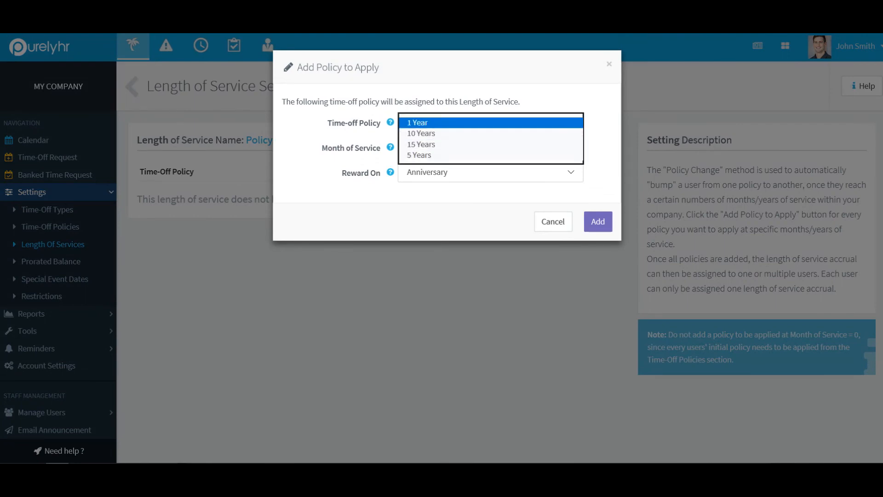
pyautogui.click(490, 122)
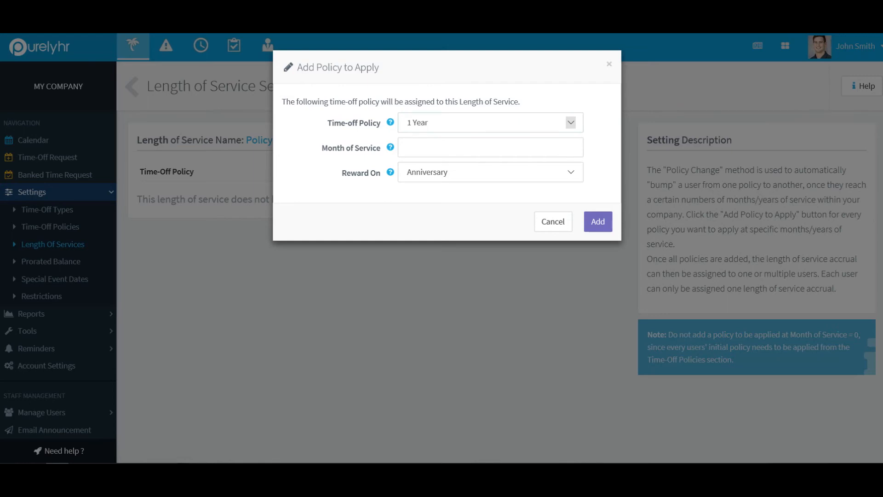
pyautogui.click(490, 147)
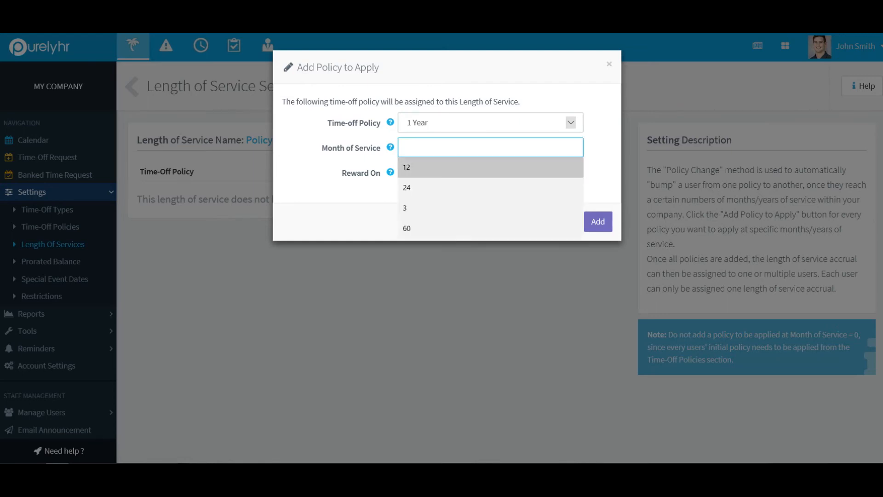
pyautogui.click(460, 168)
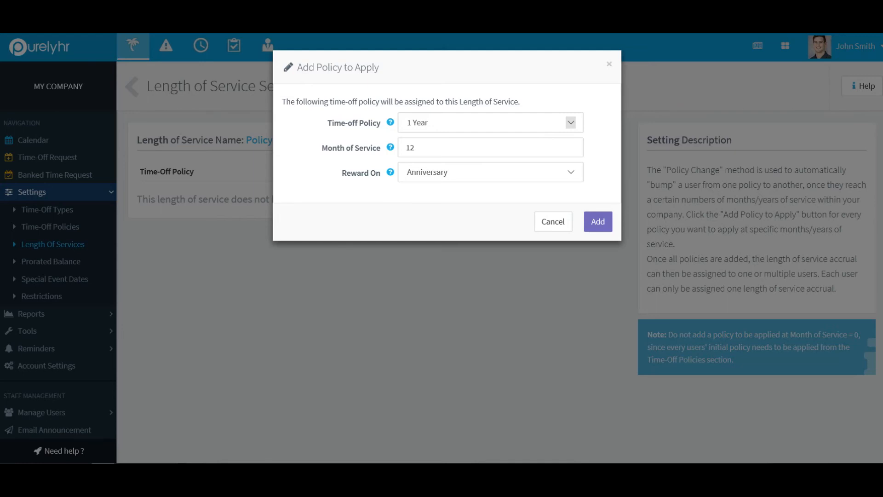
pyautogui.click(571, 172)
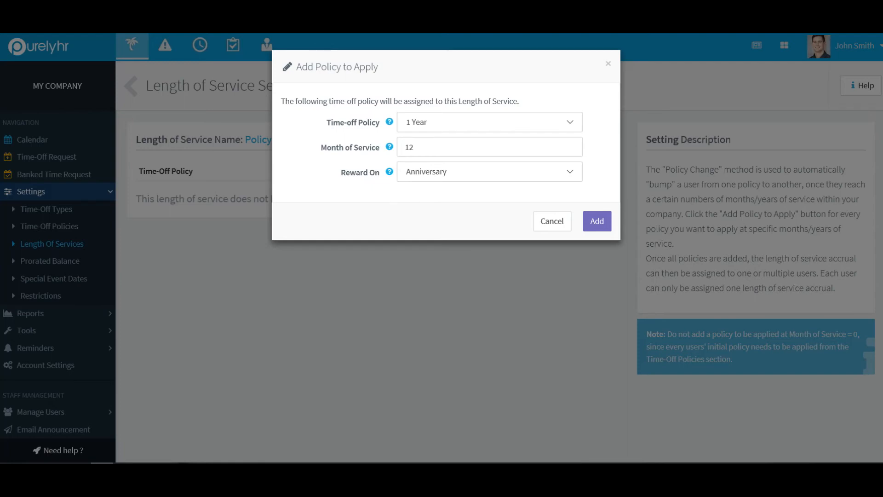
pyautogui.click(570, 172)
pyautogui.click(490, 183)
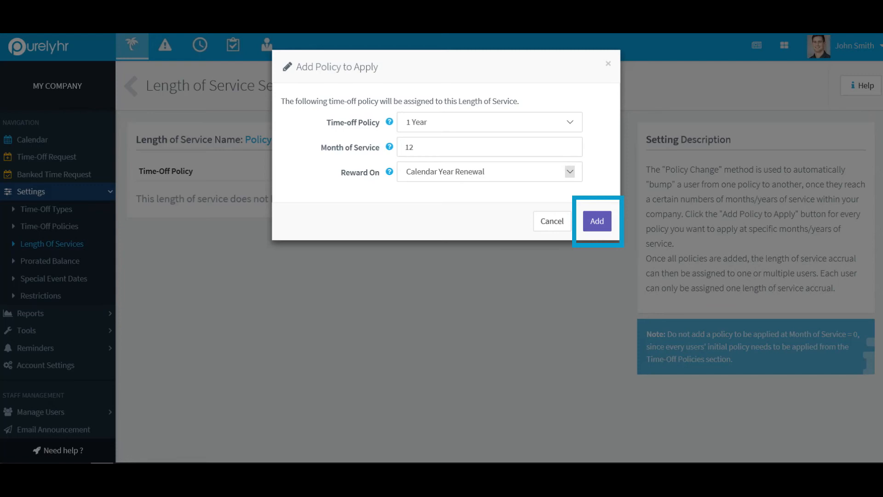
pyautogui.click(597, 221)
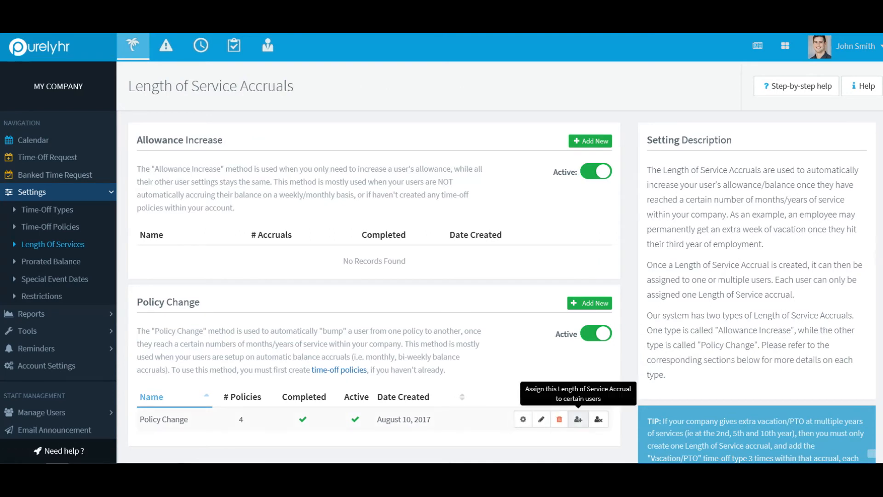
# Apply the Policy Change length of service to all three employees in the list of employees.
pyautogui.click(578, 419)
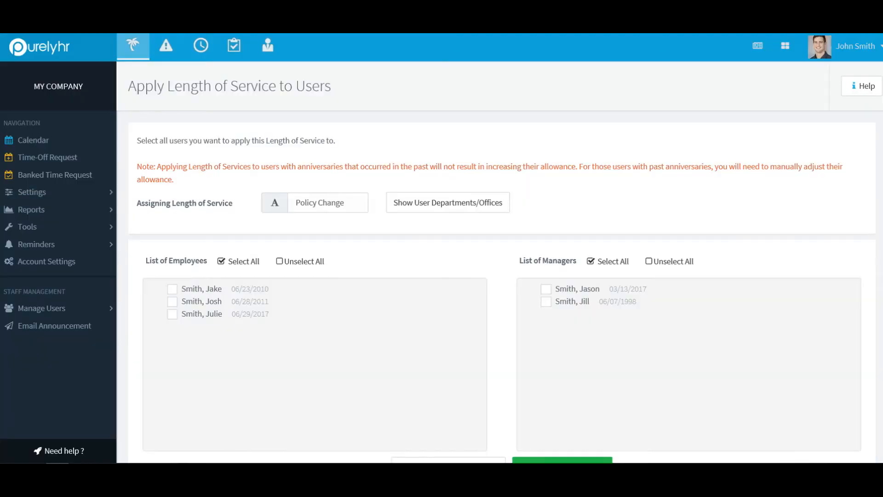
pyautogui.click(172, 289)
pyautogui.click(172, 301)
pyautogui.click(172, 314)
pyautogui.scroll(-1, 502, 287)
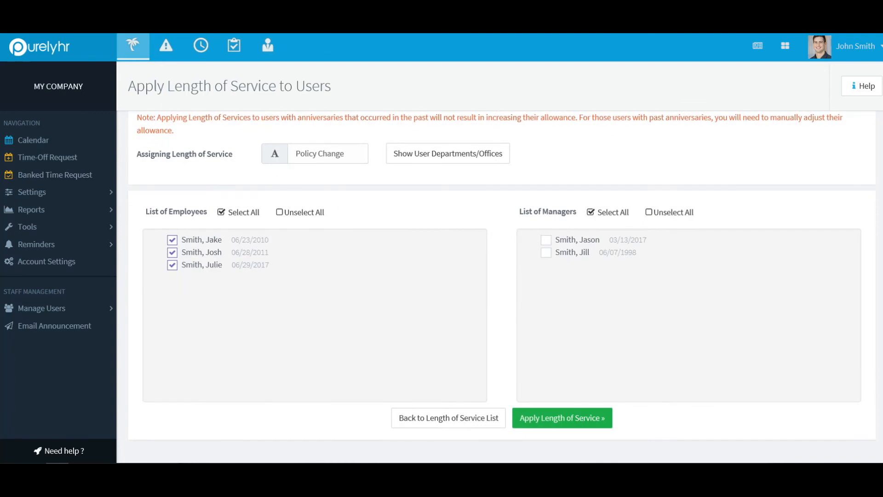
pyautogui.click(562, 417)
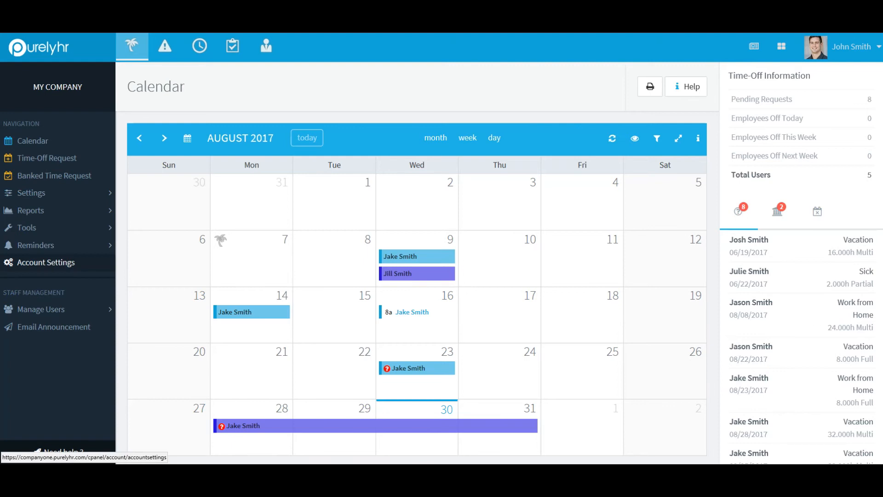
# Open the account settings and examine the General options for language, calendar year, hours, balance display, date and time.
pyautogui.click(46, 262)
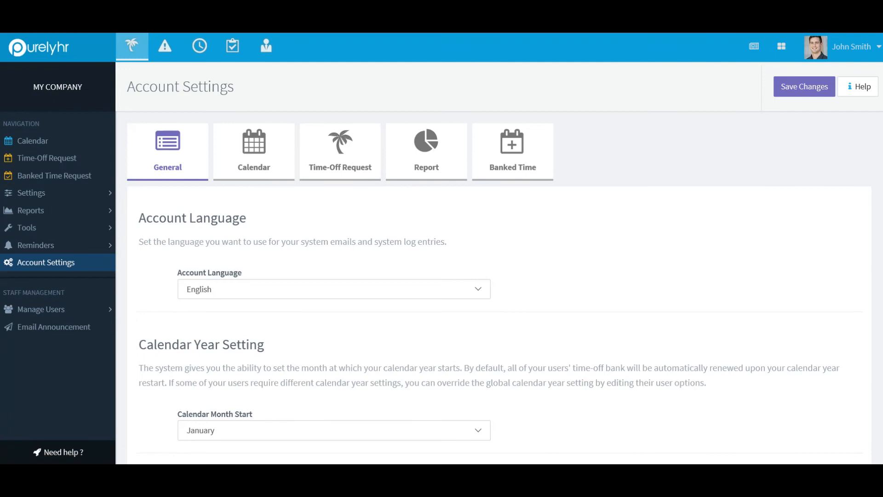
pyautogui.scroll(-2, 498, 287)
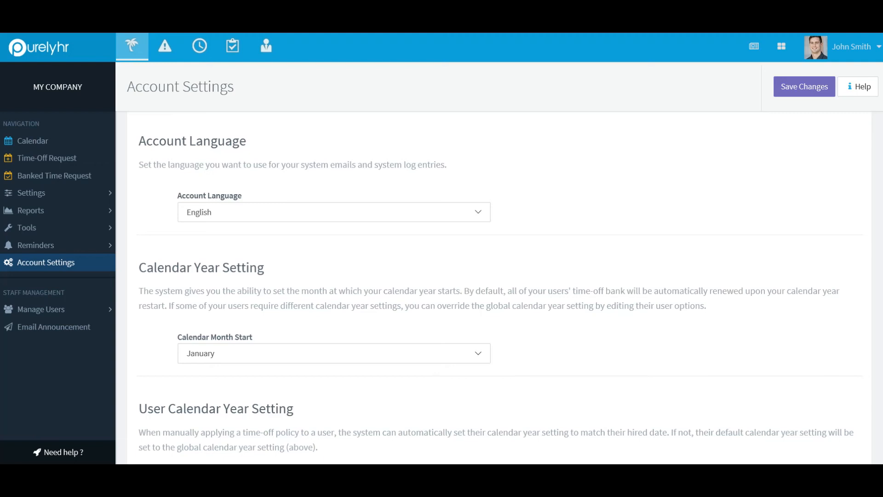
pyautogui.scroll(-3, 498, 287)
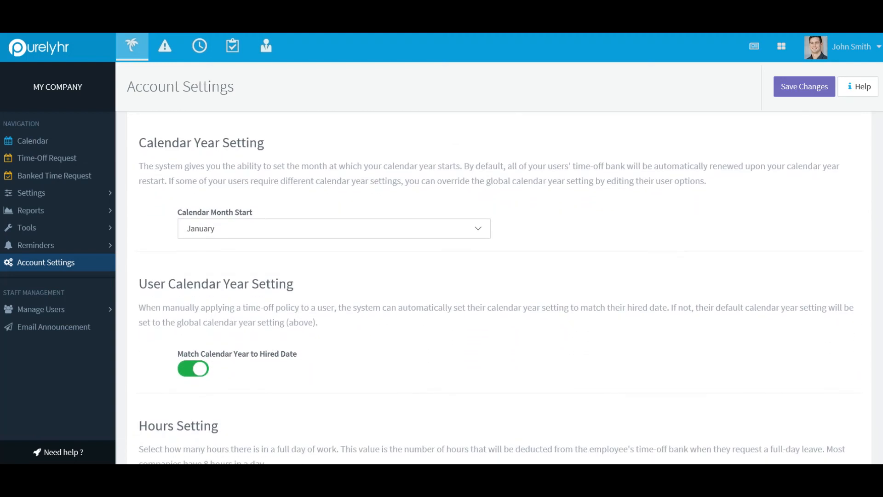
pyautogui.scroll(-3, 499, 287)
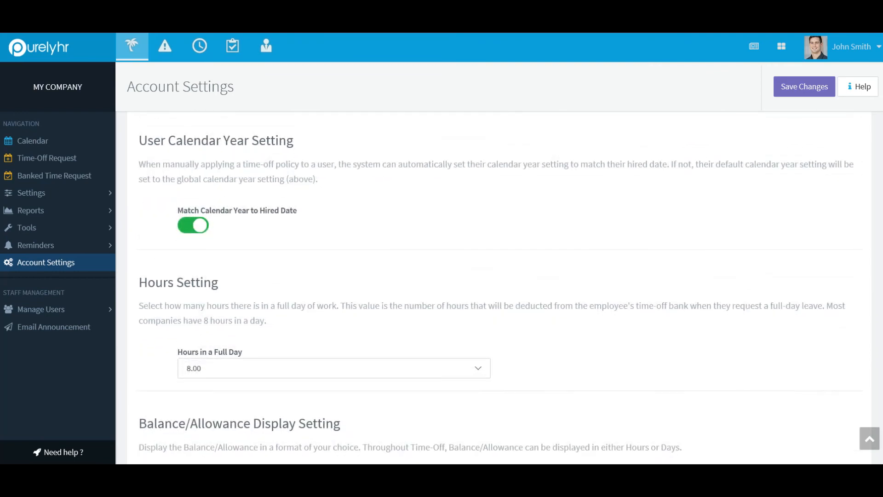
pyautogui.scroll(-2, 498, 287)
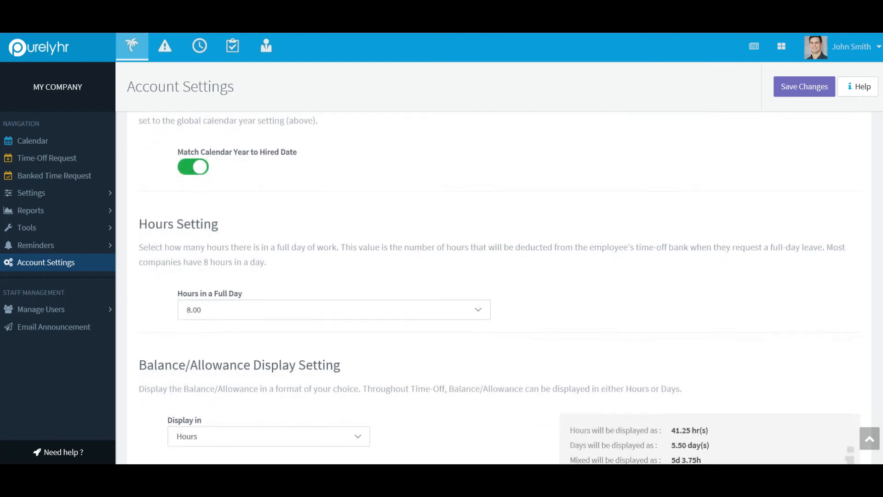
pyautogui.scroll(-1, 498, 287)
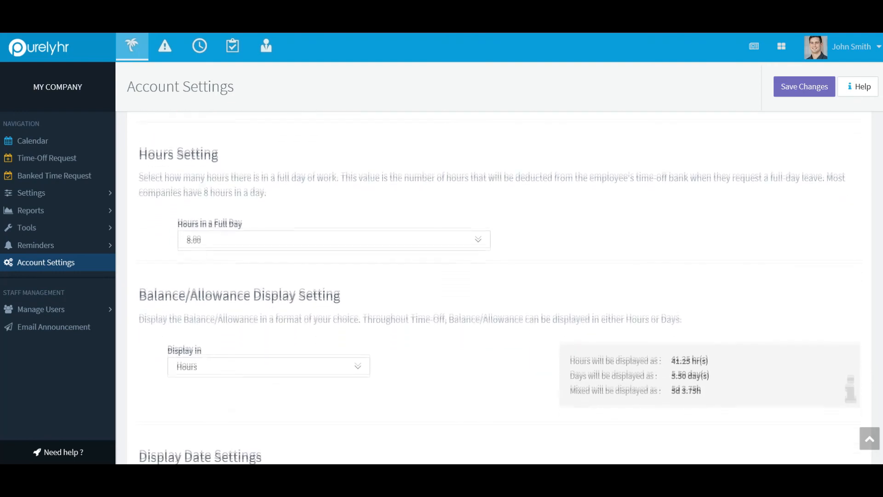
pyautogui.scroll(-3, 499, 287)
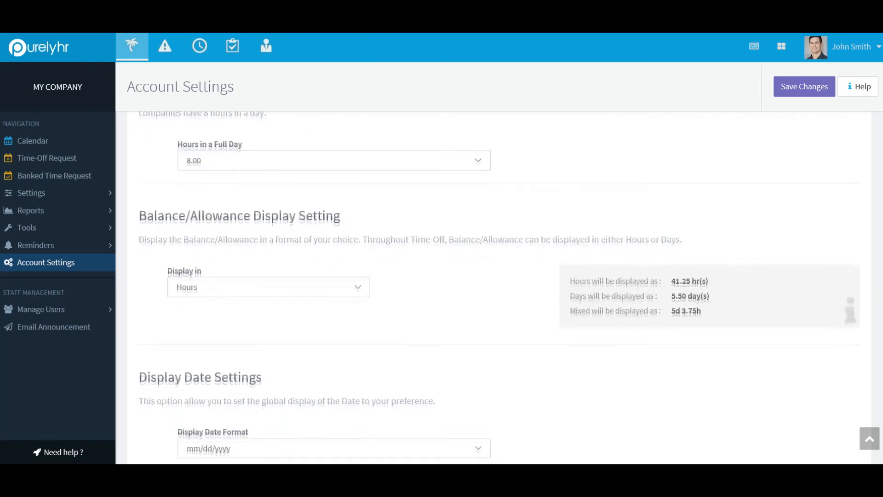
pyautogui.scroll(-1, 498, 287)
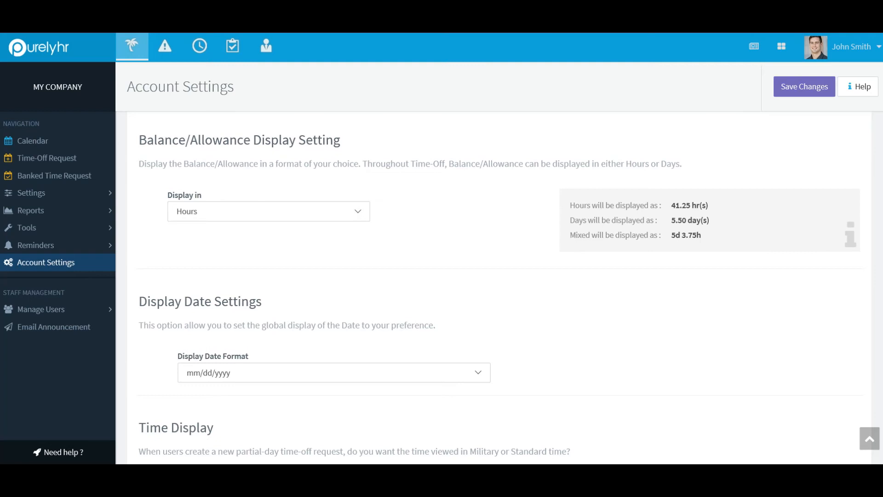
pyautogui.scroll(-4, 498, 287)
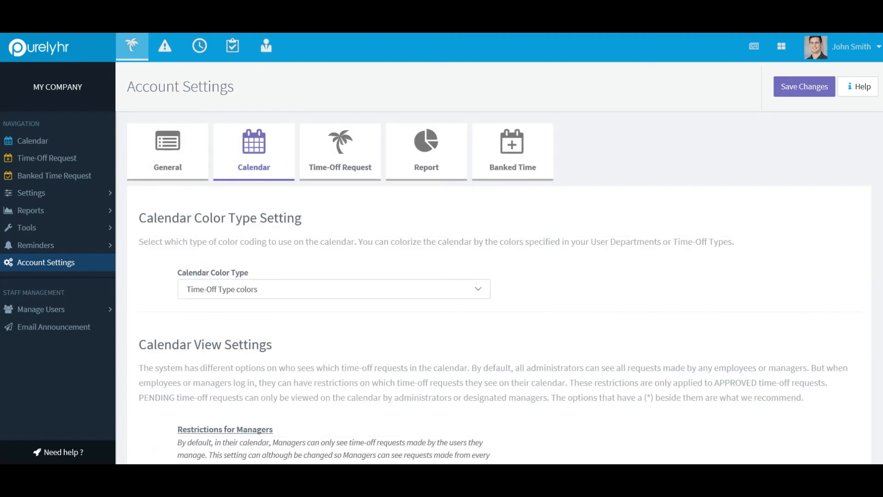
# Set the calendar color type to User Department Colors and look at the managers' calendar view choices.
pyautogui.scroll(-2, 498, 287)
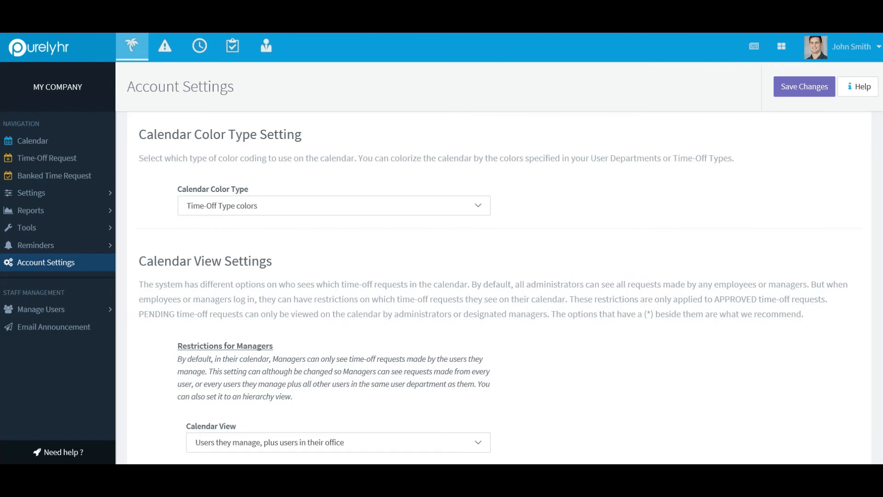
pyautogui.click(334, 206)
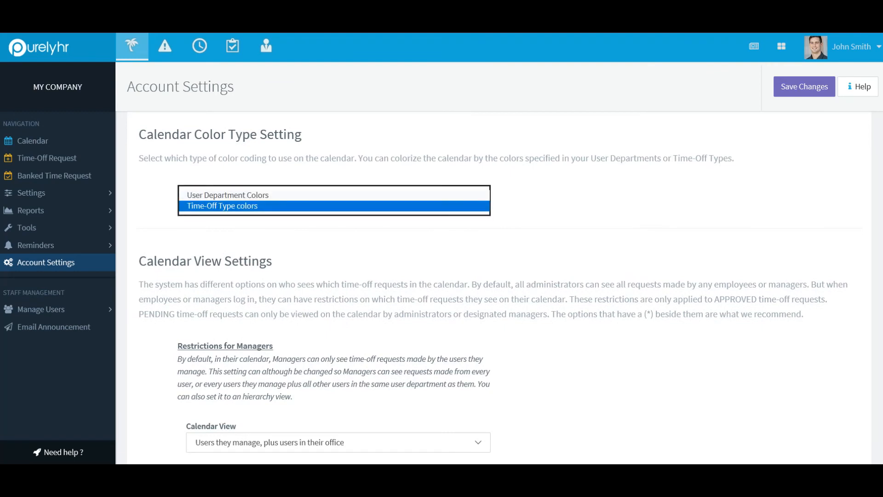
pyautogui.click(333, 195)
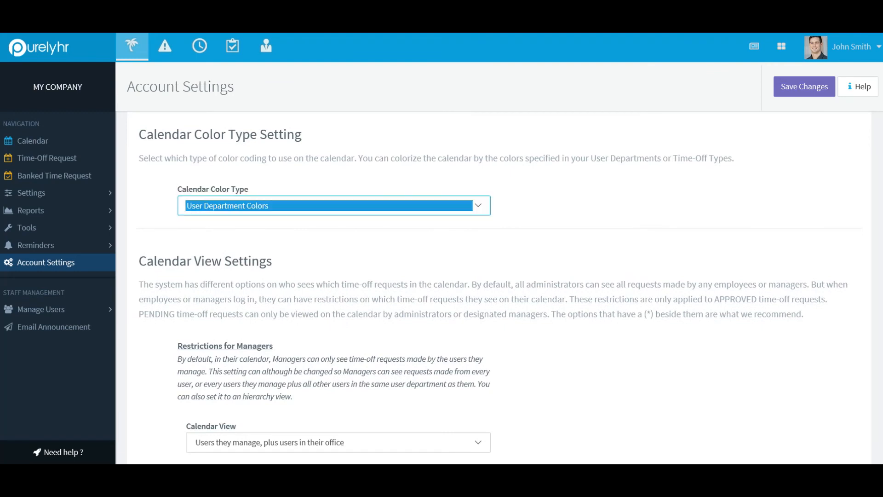
pyautogui.scroll(-3, 493, 287)
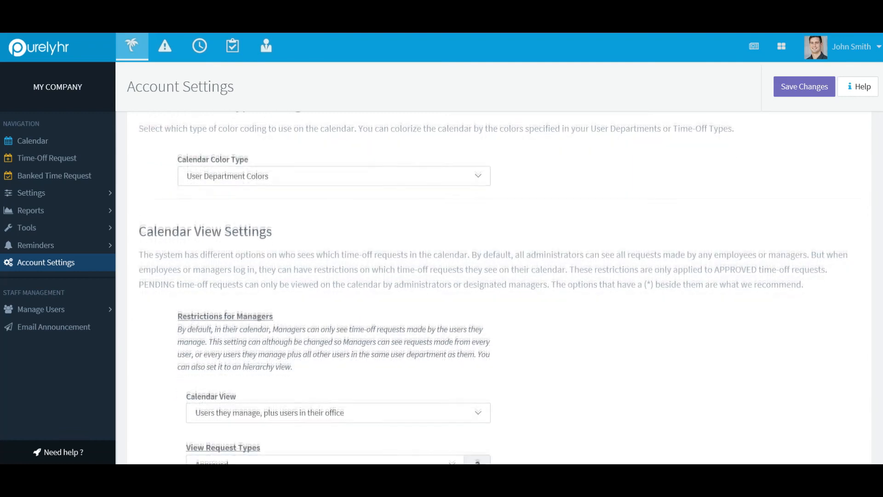
pyautogui.scroll(-2, 509, 287)
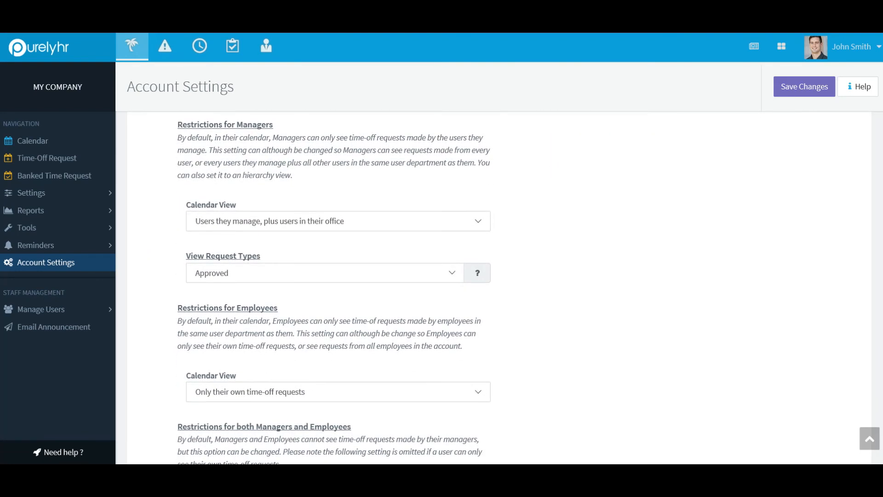
pyautogui.click(338, 221)
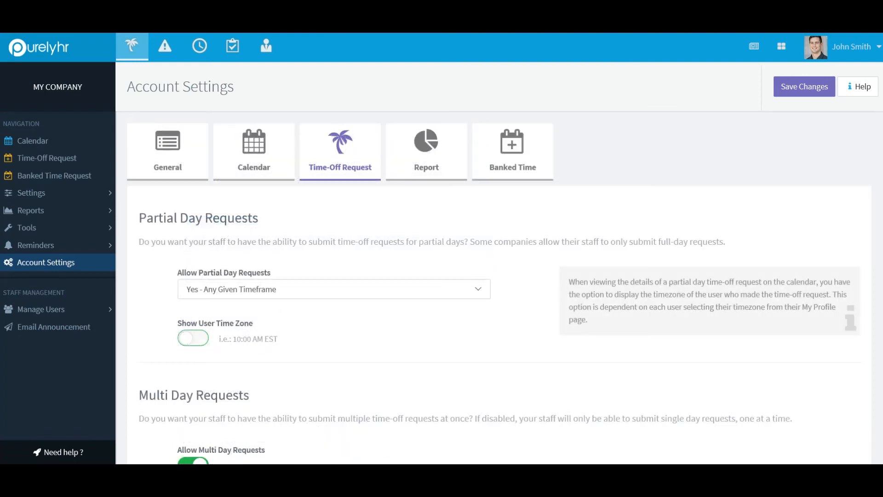
# Set Allow Partial Day Requests to "No - No Partial Days Request Allowed" in the time-off request settings.
pyautogui.scroll(-2, 498, 287)
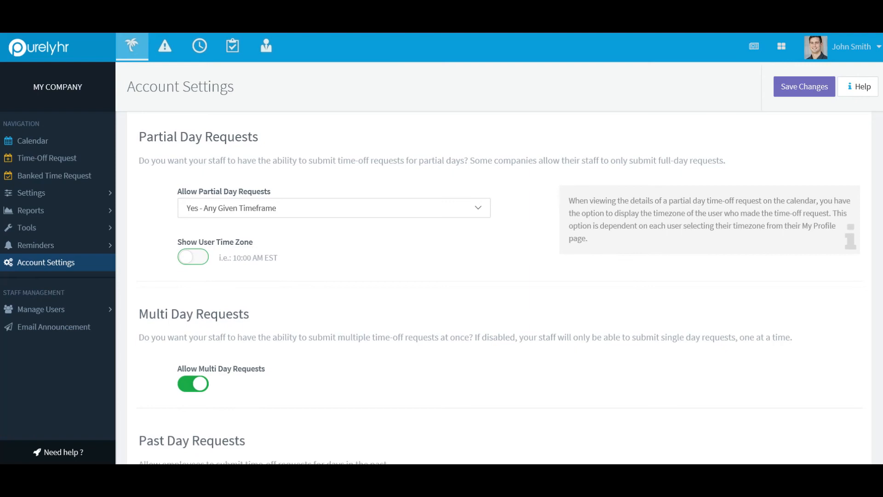
pyautogui.click(478, 208)
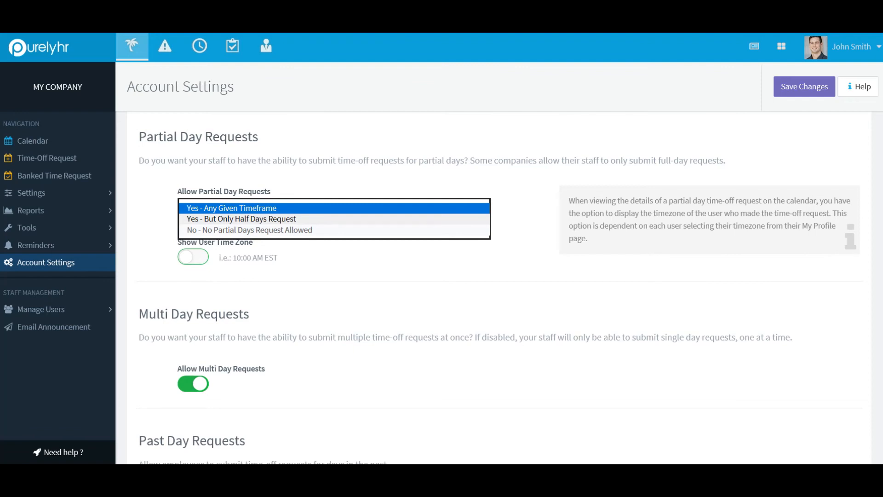
pyautogui.click(249, 217)
pyautogui.click(248, 215)
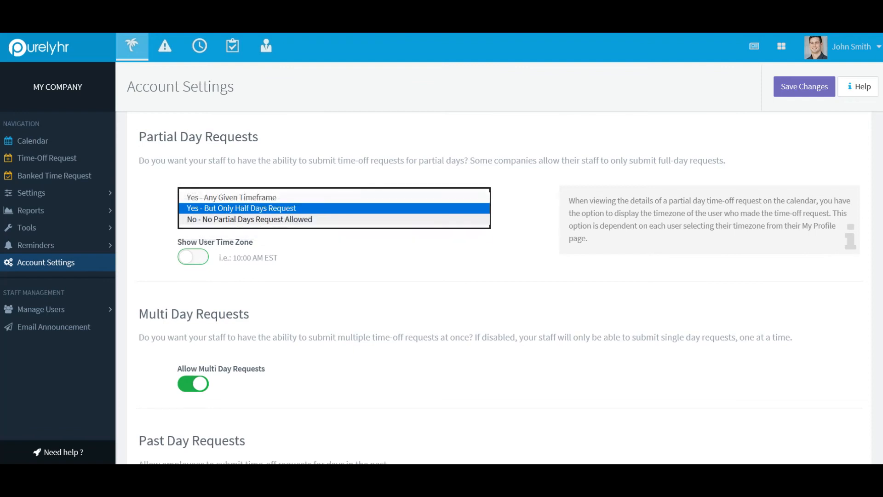
pyautogui.click(248, 218)
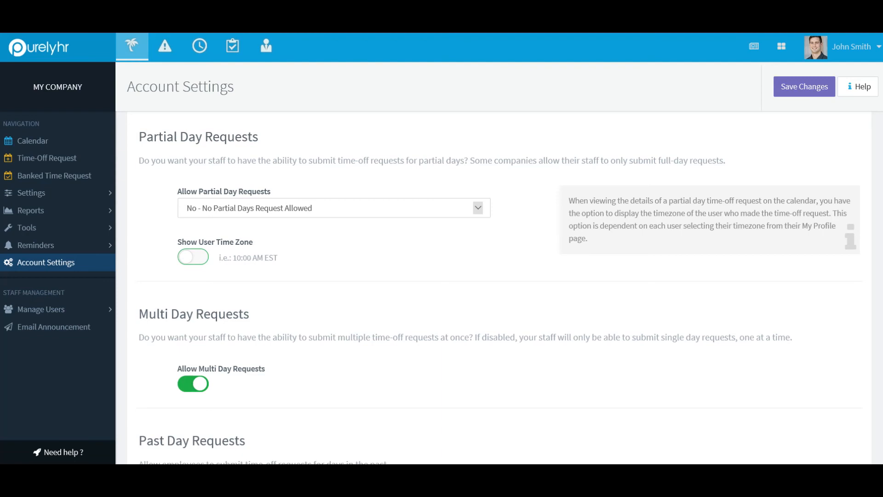
# Set Allow Future Cal. Year Requests to "Yes - But force users to deduct from the current calendar year".
pyautogui.scroll(-6, 497, 285)
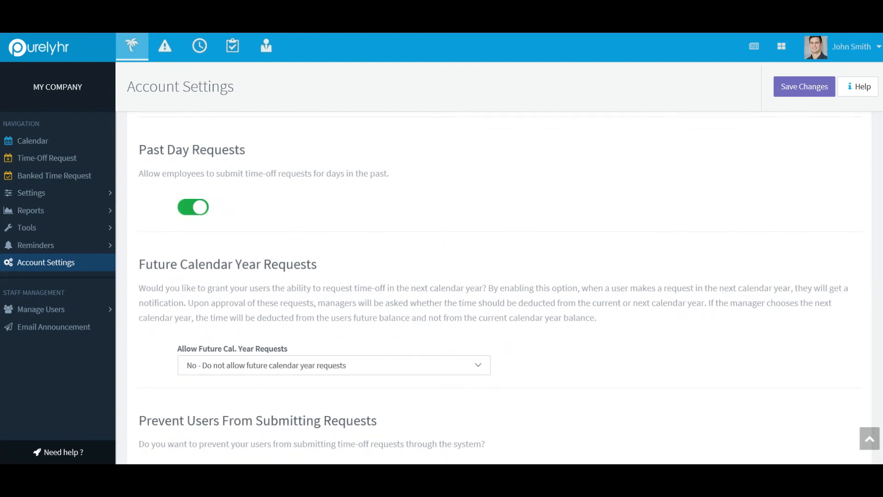
pyautogui.scroll(-3, 493, 297)
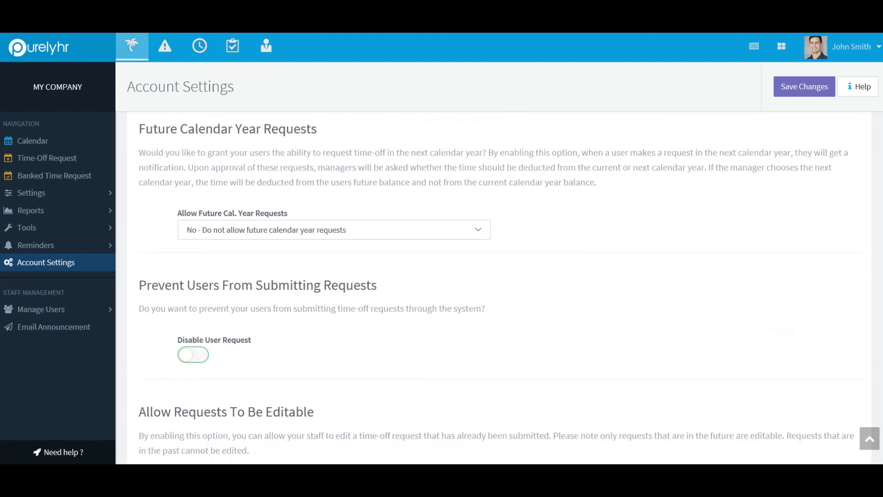
pyautogui.click(478, 230)
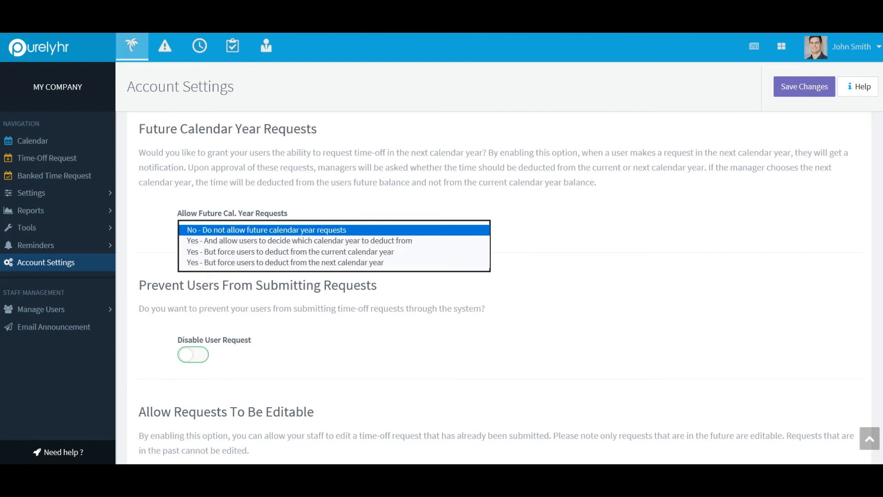
pyautogui.click(299, 240)
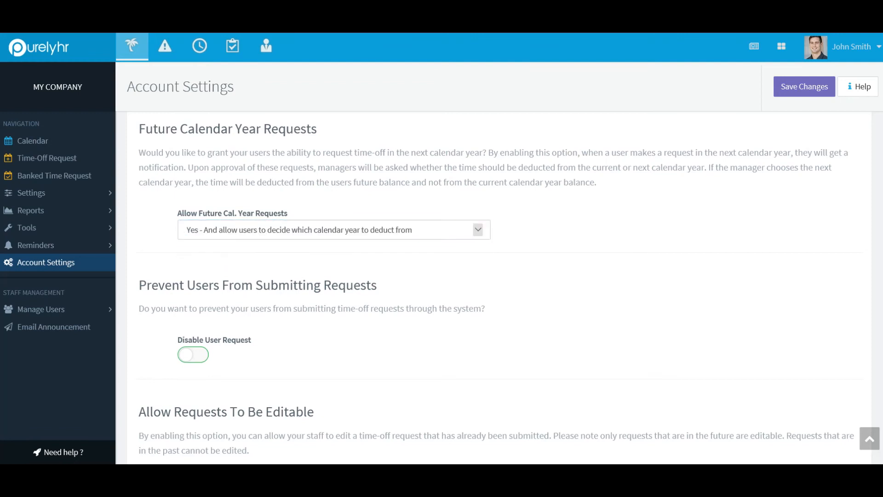
pyautogui.click(334, 229)
pyautogui.click(316, 240)
pyautogui.press('Tab')
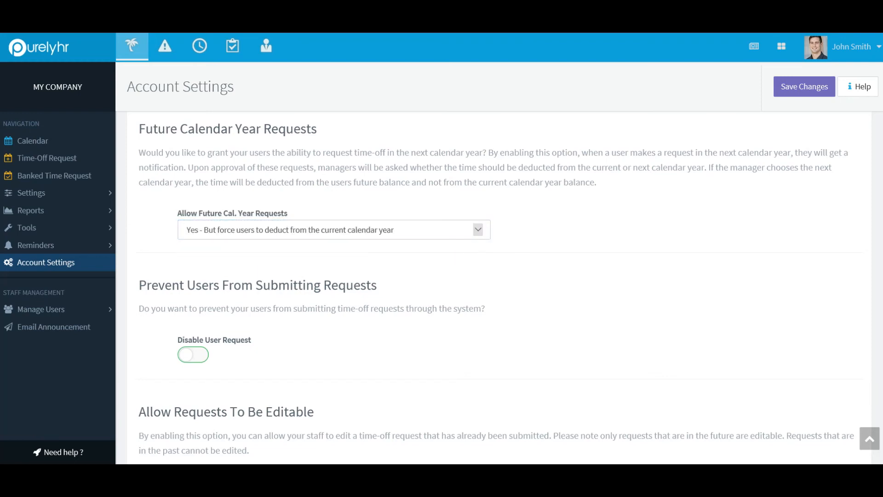
# Set Allow Future Cal. Year Requests to "Yes - But force users to deduct from the next calendar year" and look through the summary report column settings.
pyautogui.click(335, 229)
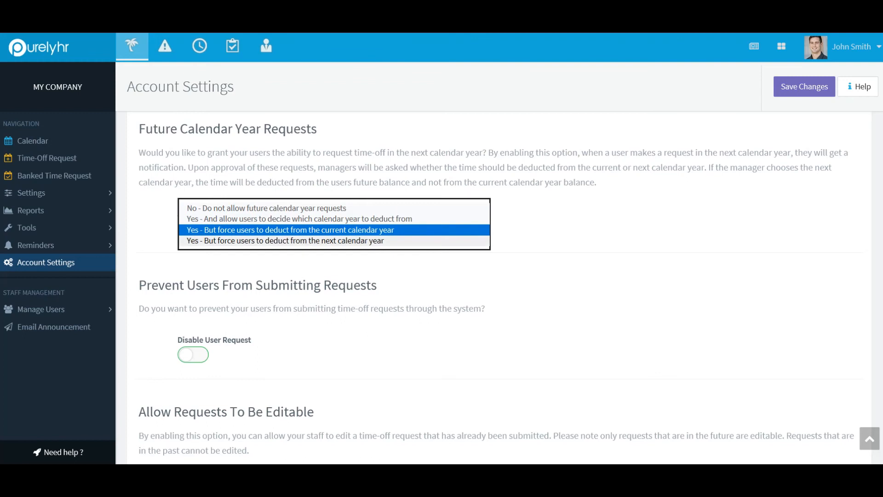
pyautogui.click(285, 240)
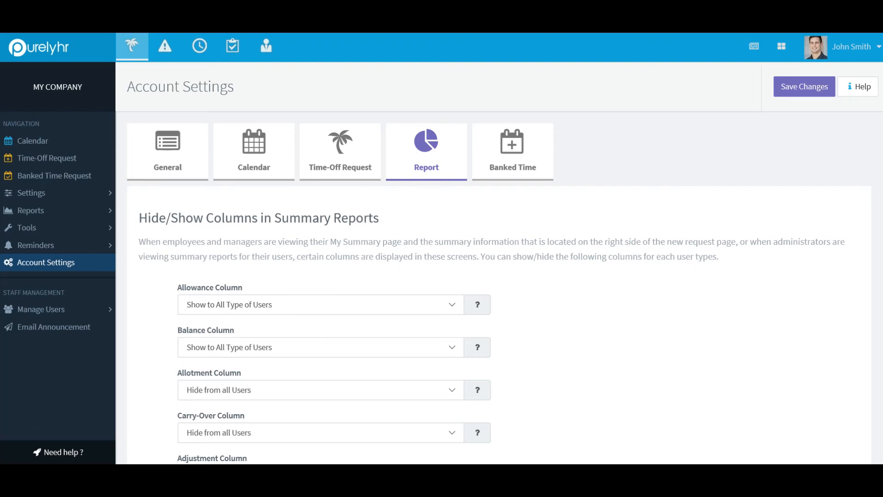
pyautogui.scroll(-3, 499, 287)
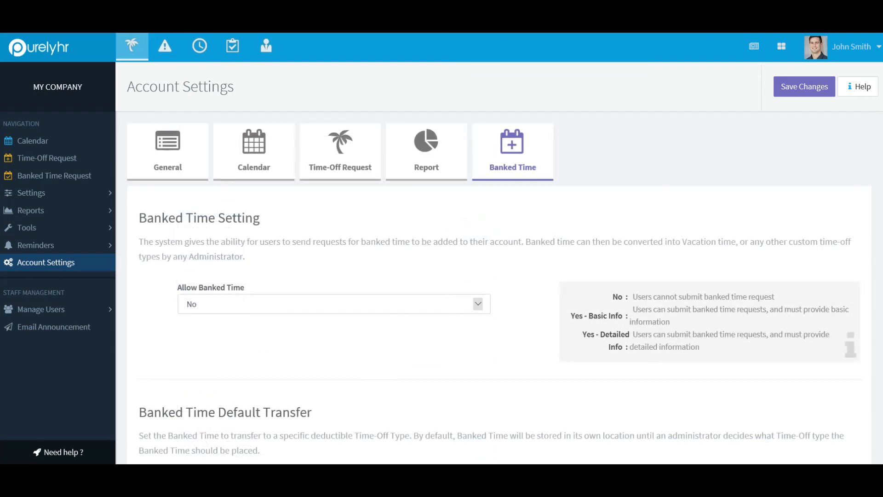
# In the banked time settings, set Allow Banked Time to "Yes - Basic Info" and Transfer Banked Time To to Vacation.
pyautogui.click(334, 304)
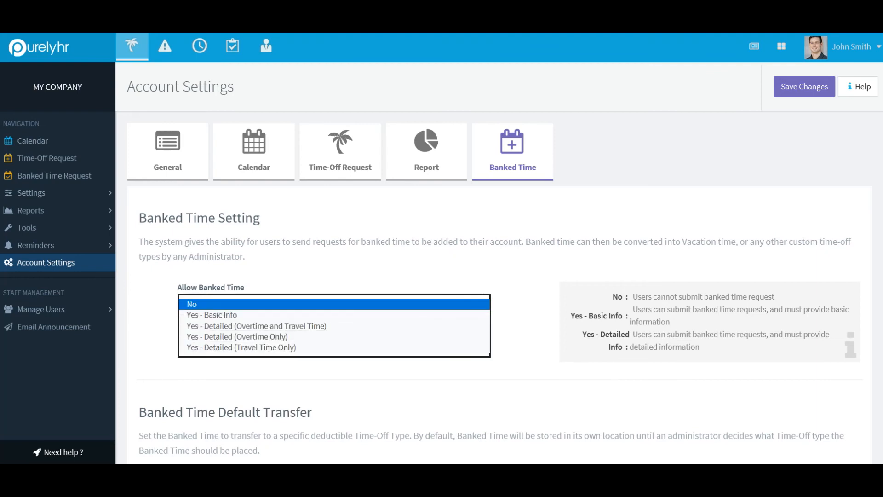
pyautogui.click(334, 315)
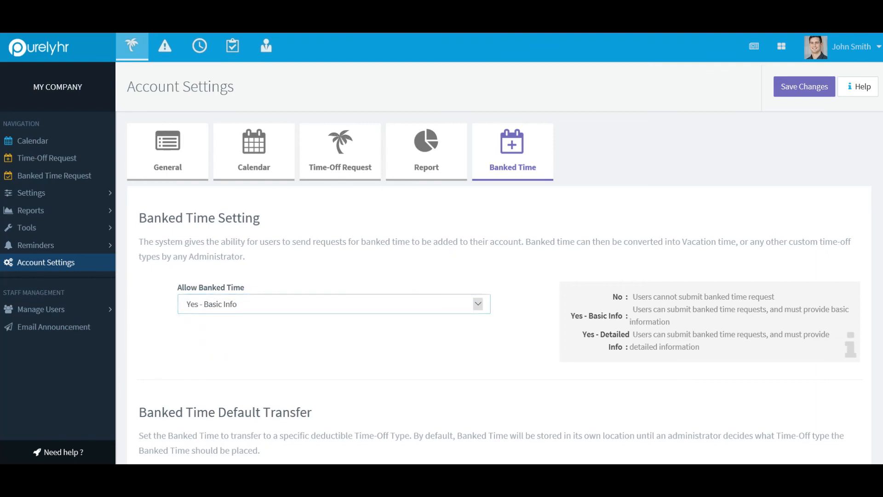
pyautogui.scroll(-5, 498, 287)
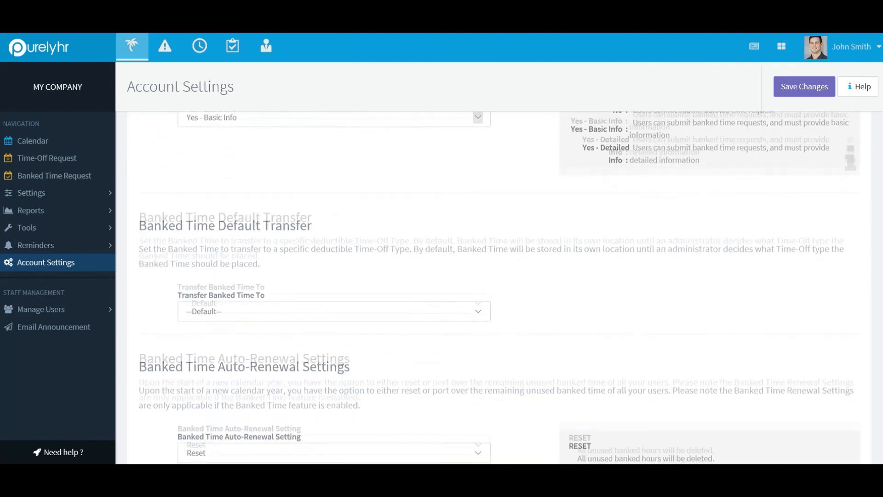
pyautogui.click(333, 279)
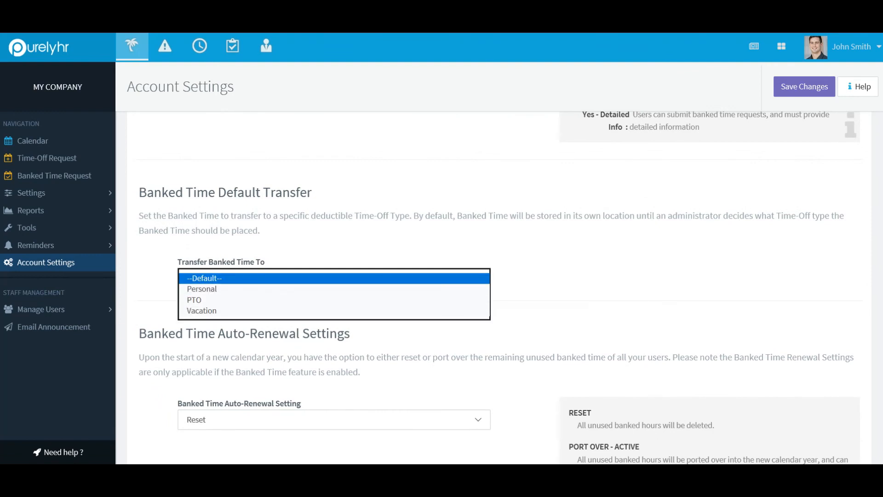
pyautogui.click(334, 310)
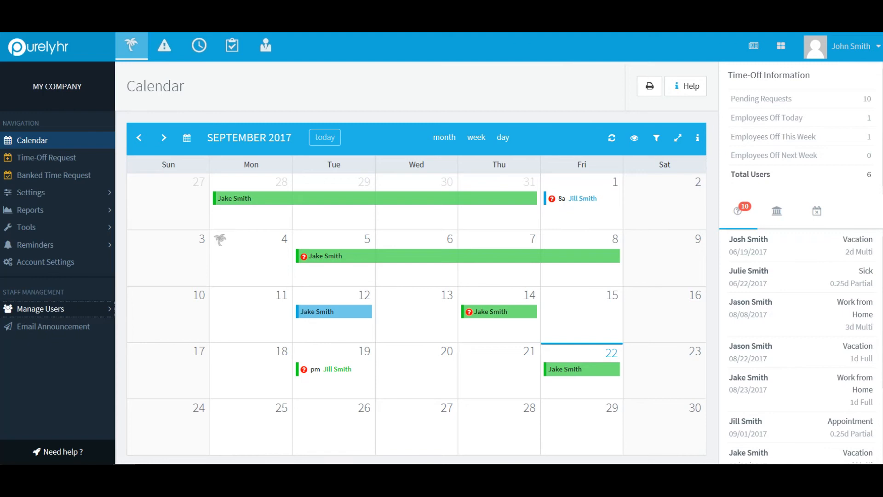
# Open the time-off settings of the Accounting employee from the user list.
pyautogui.click(41, 309)
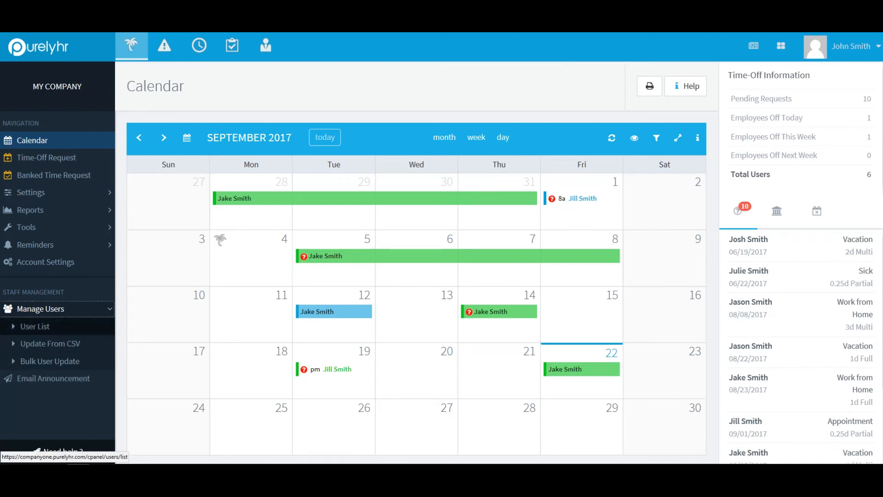
pyautogui.click(35, 326)
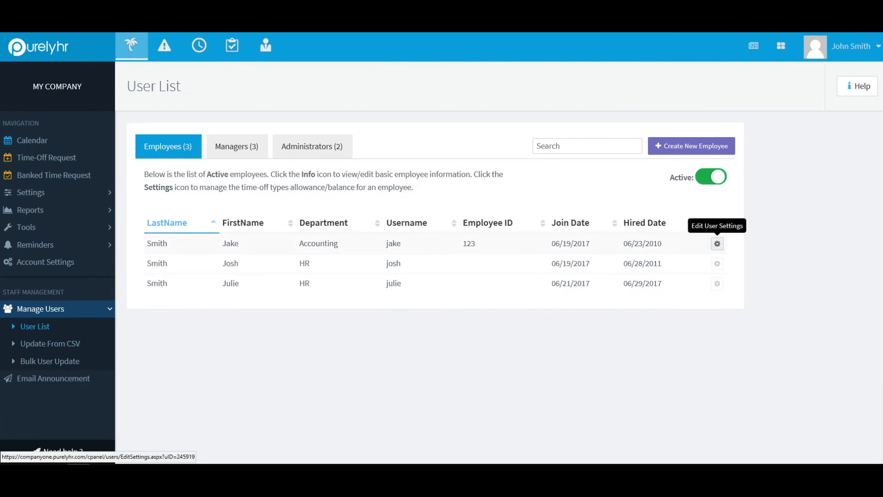
pyautogui.click(717, 244)
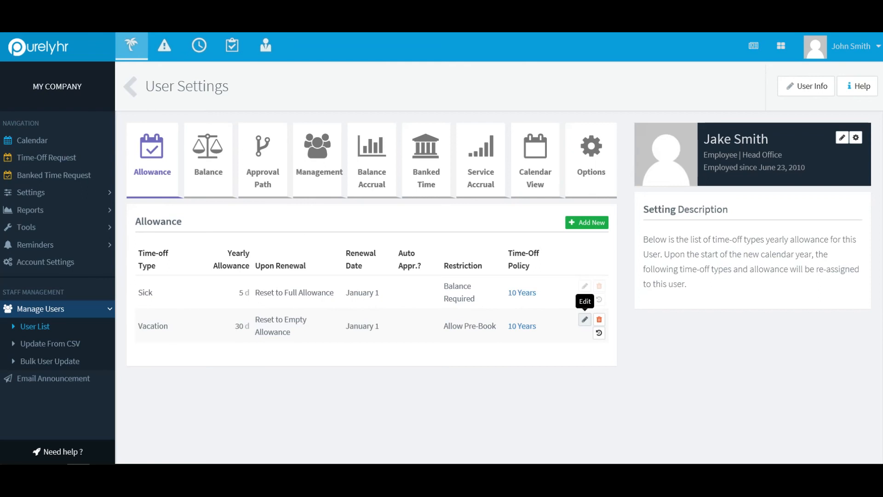
# Set the employee's yearly Vacation allowance to 25 days and save the time-off type.
pyautogui.click(584, 319)
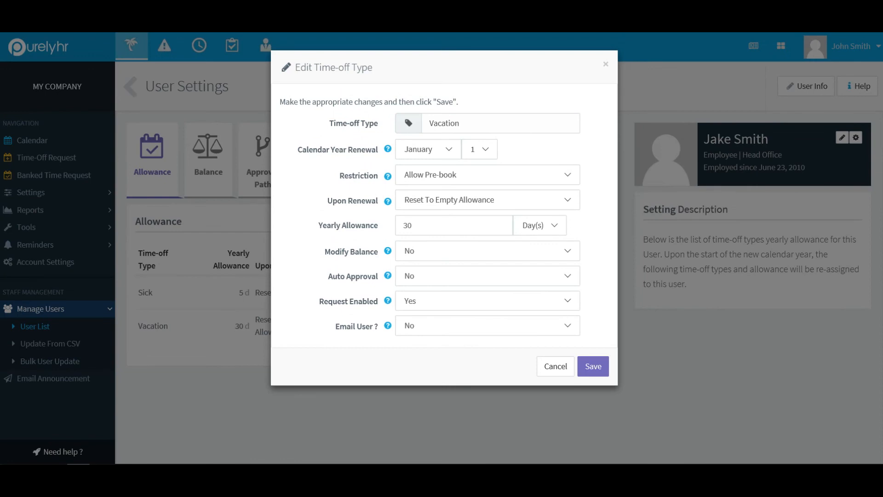
pyautogui.click(421, 226)
pyautogui.press('BackSpace')
pyautogui.press('BackSpace')
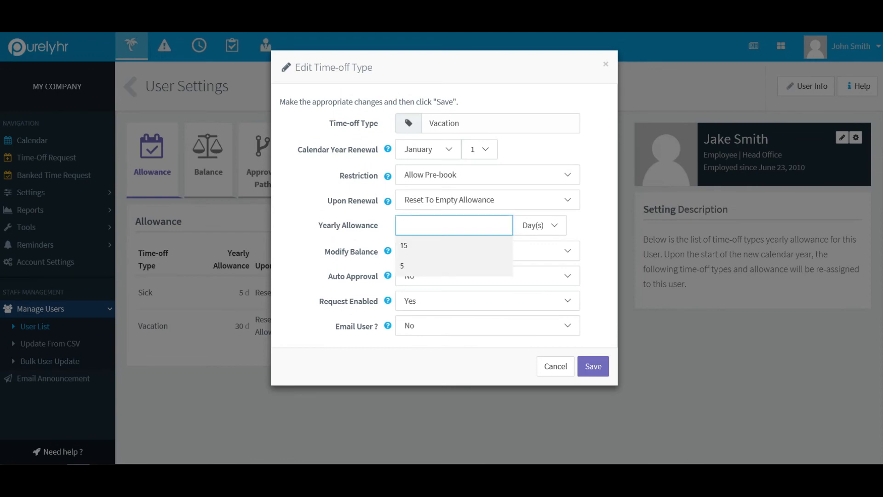
pyautogui.write('25')
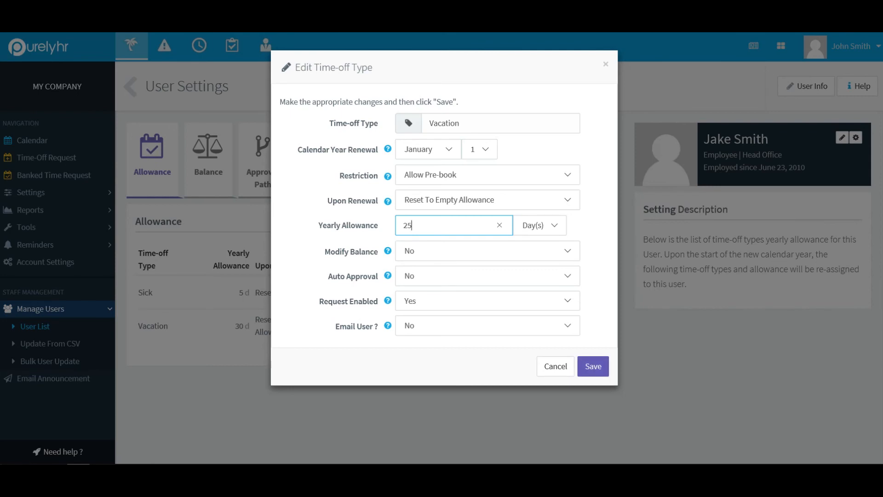
pyautogui.click(593, 366)
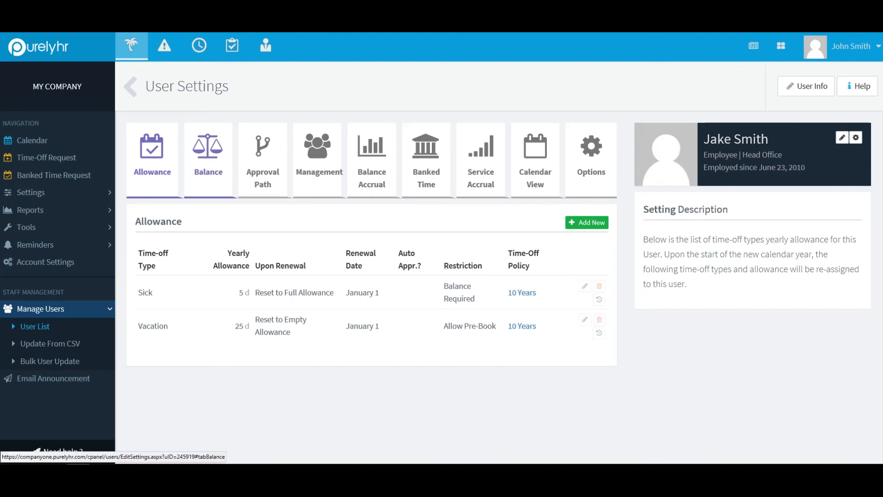
# Examine the operation and unit choices for modifying the employee's Vacation balance, and open the Vacation balance history.
pyautogui.click(208, 156)
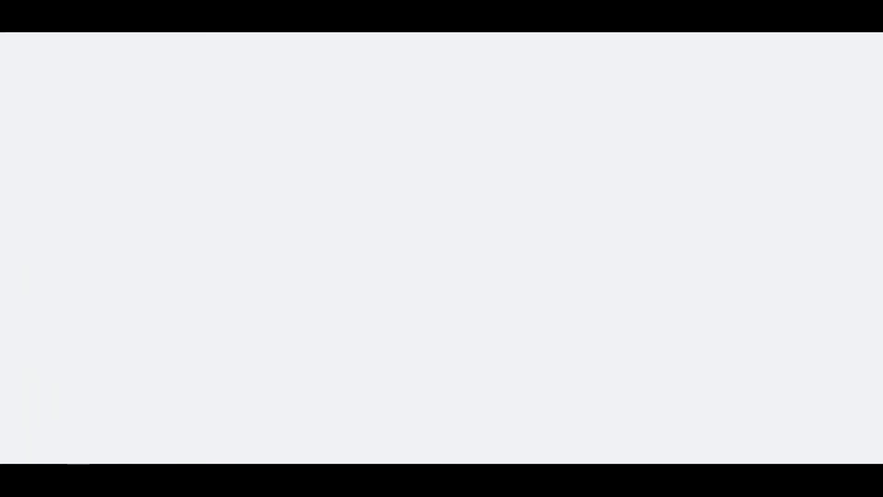
pyautogui.click(584, 293)
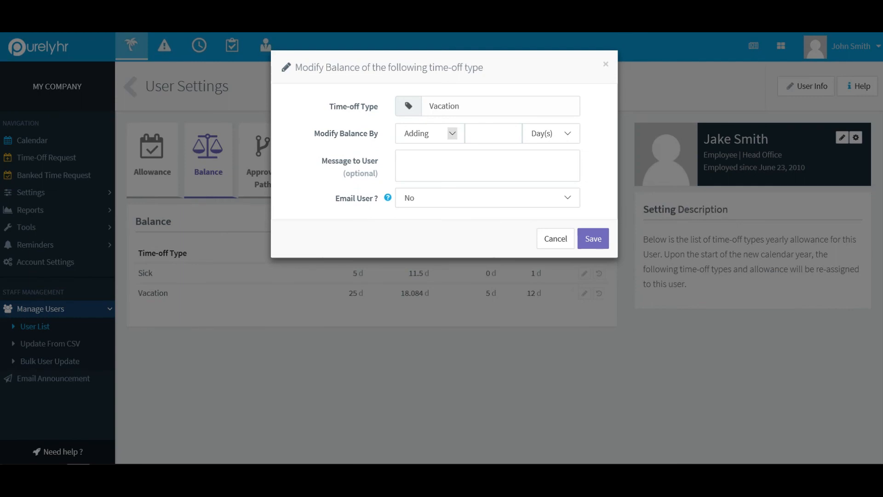
pyautogui.click(453, 133)
pyautogui.click(430, 133)
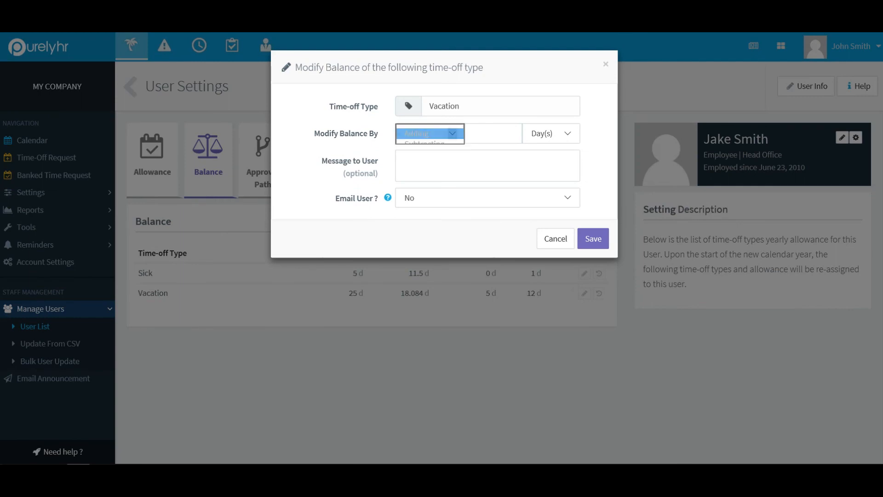
pyautogui.click(567, 133)
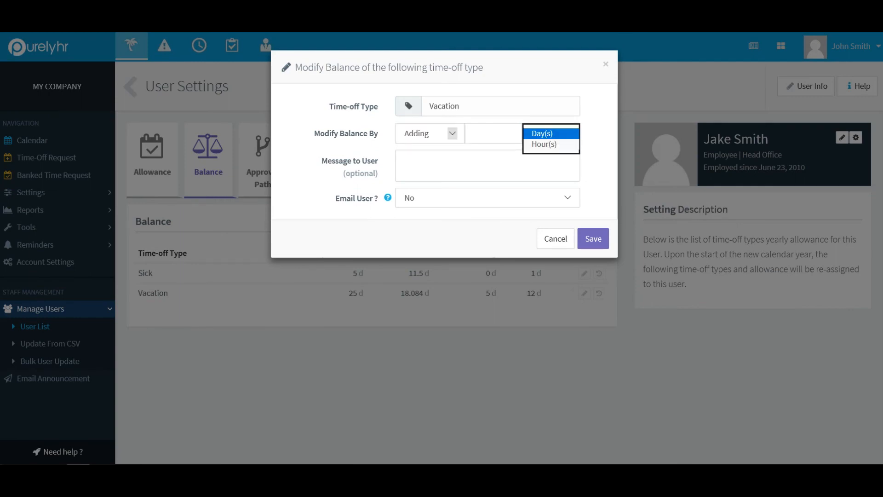
pyautogui.click(551, 134)
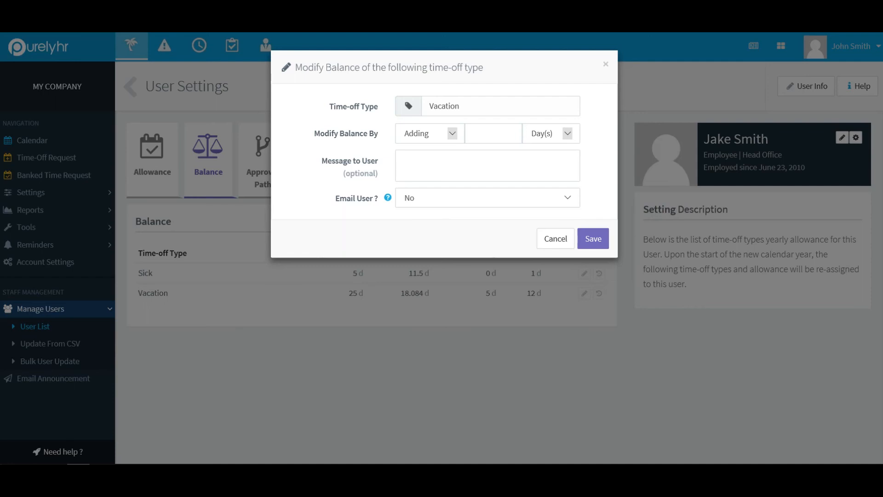
pyautogui.click(593, 238)
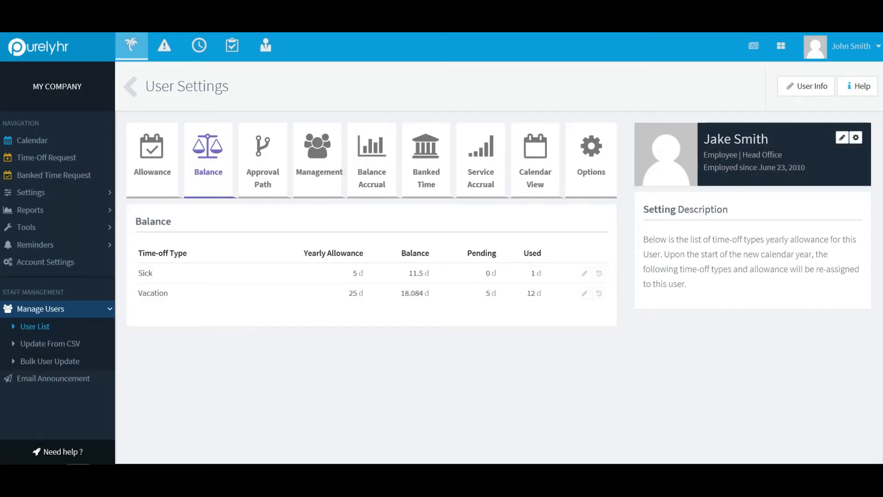
pyautogui.click(599, 293)
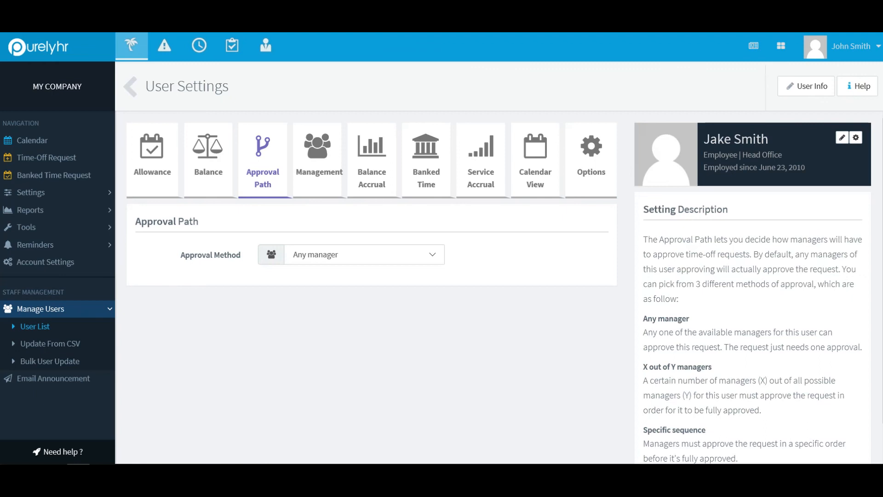
# Set the employee's approval method to "X out of Y managers" with 2 managers required to approve.
pyautogui.click(432, 255)
pyautogui.click(364, 263)
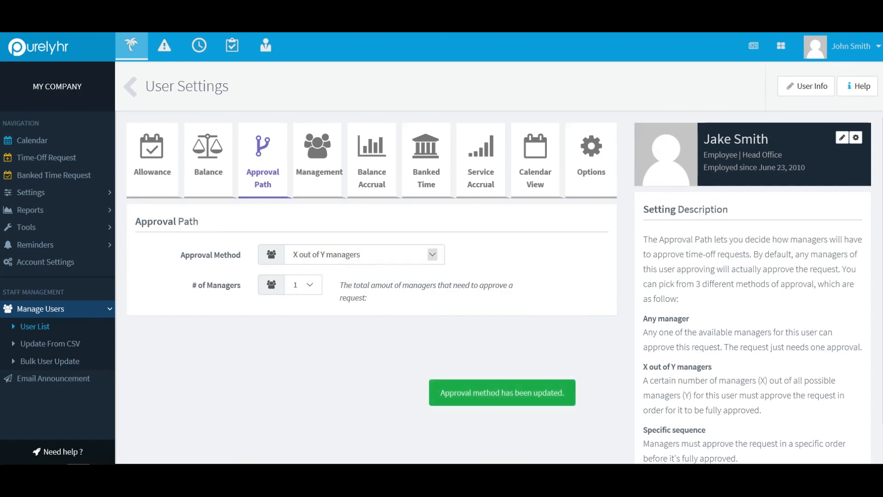
pyautogui.click(304, 285)
pyautogui.click(299, 302)
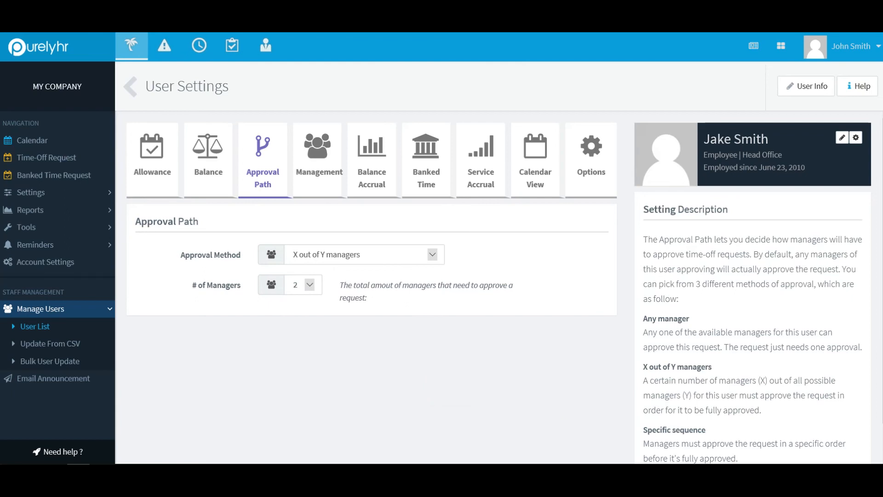
# Set the approval method to "Specific sequence" and reorder the sequenced managers so the first one comes last.
pyautogui.click(363, 255)
pyautogui.click(325, 265)
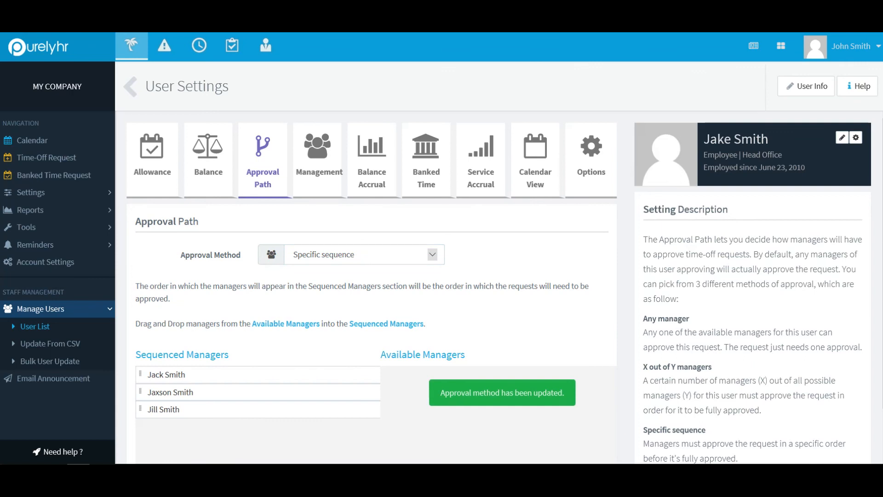
pyautogui.moveTo(170, 392); pyautogui.dragTo(167, 374)
pyautogui.moveTo(163, 409); pyautogui.dragTo(163, 392)
# Look through the employee's Management, Balance Accrual, Banked Time, Service Accrual and Calendar View settings.
pyautogui.moveTo(317, 160)
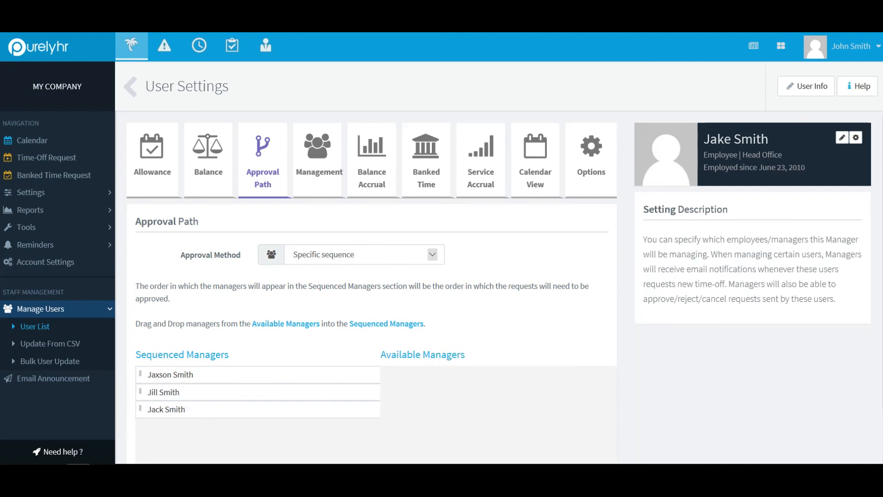
pyautogui.click(318, 160)
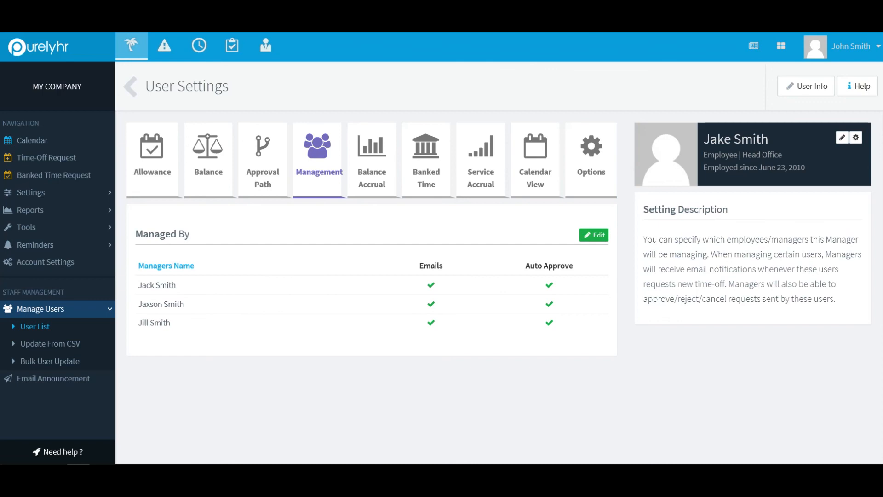
pyautogui.click(372, 161)
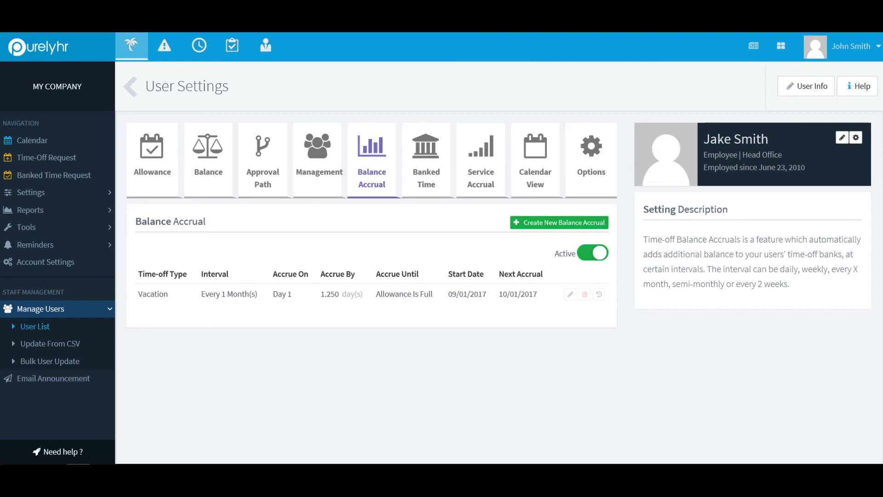
pyautogui.click(426, 159)
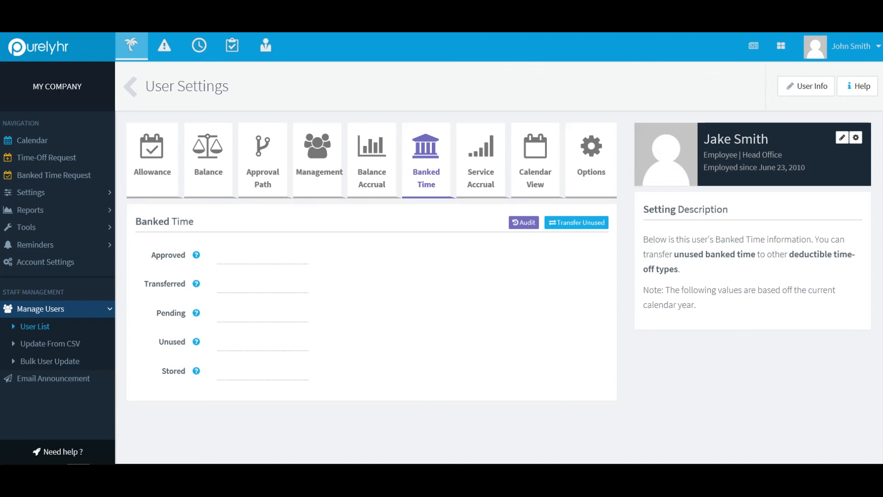
pyautogui.click(480, 159)
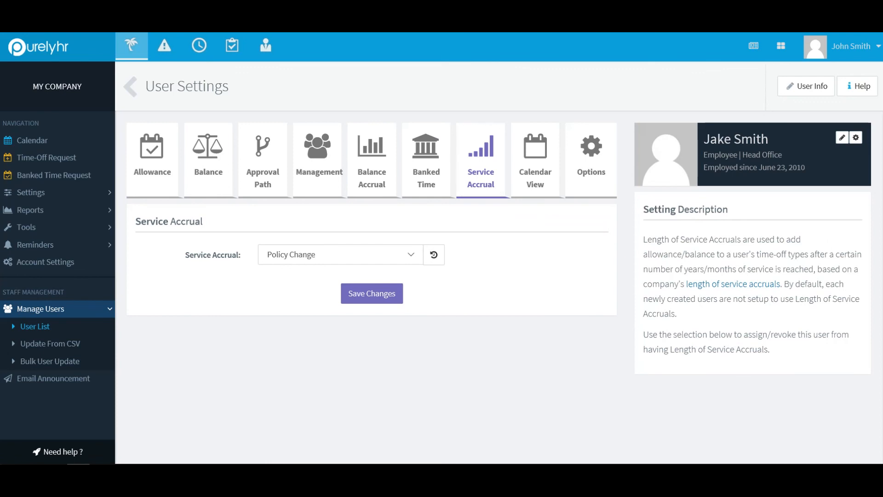
pyautogui.click(535, 159)
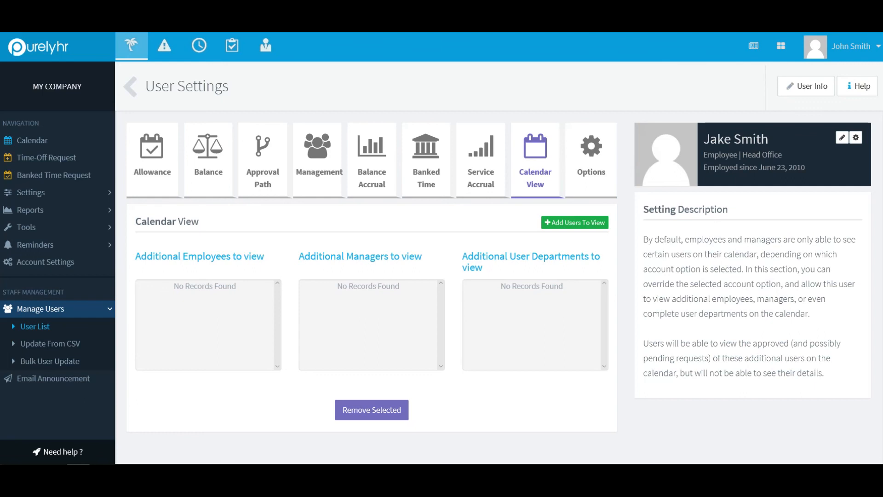
# Open the employee's Options and examine the hours, calendar year and work week settings.
pyautogui.click(591, 159)
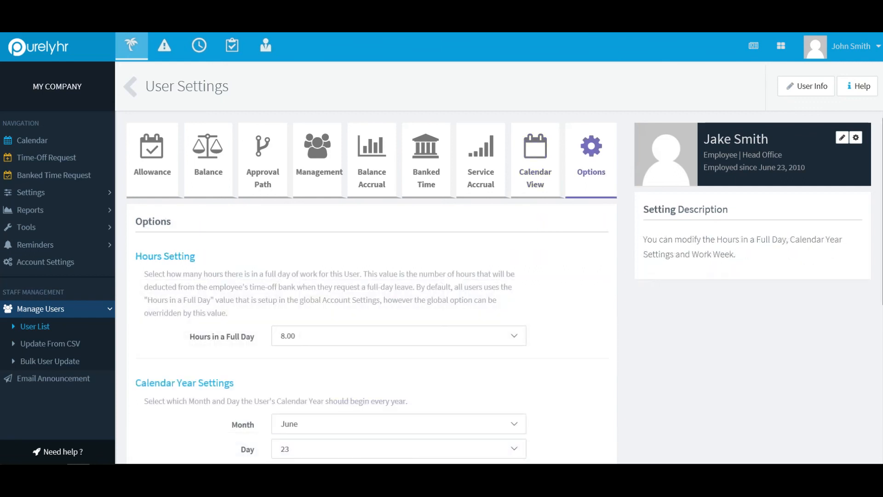
pyautogui.scroll(-2, 499, 285)
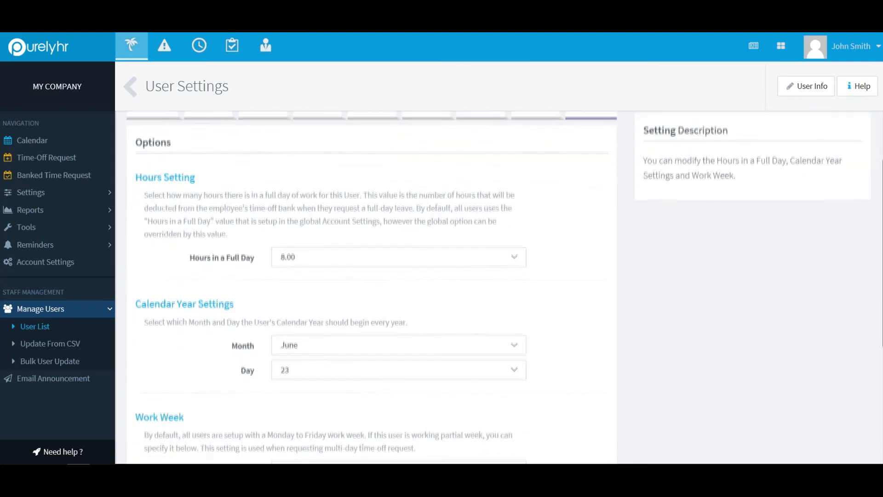
pyautogui.scroll(-1, 499, 285)
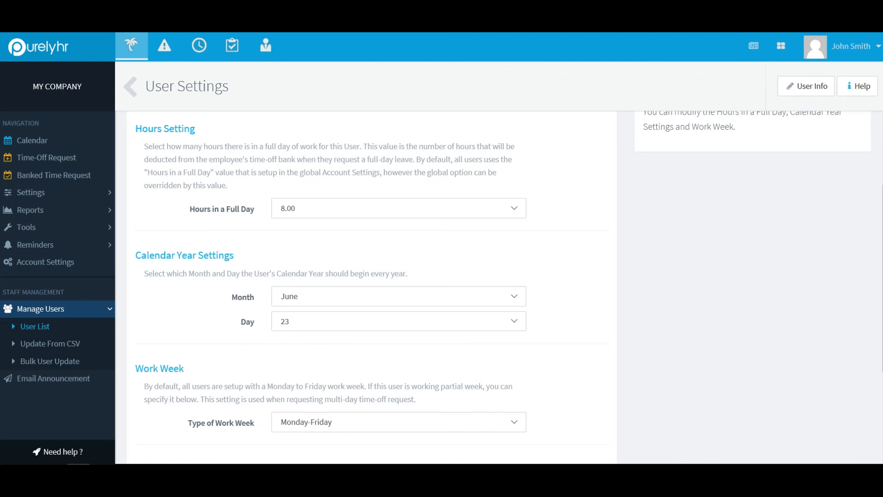
pyautogui.scroll(-2, 499, 285)
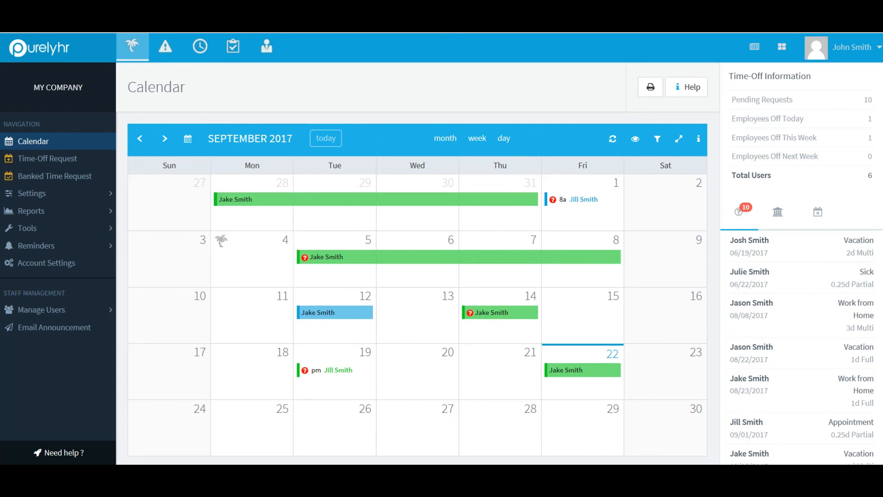
# Generate the Time-Off Totals report for all users and time-off types from 01/01/2017 to 09/22/2017 and look through its rows.
pyautogui.click(31, 211)
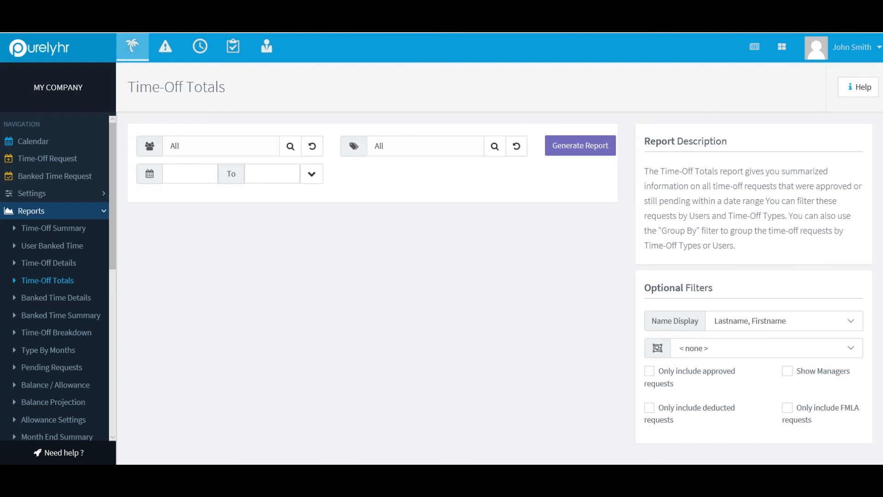
pyautogui.click(189, 173)
pyautogui.click(225, 196)
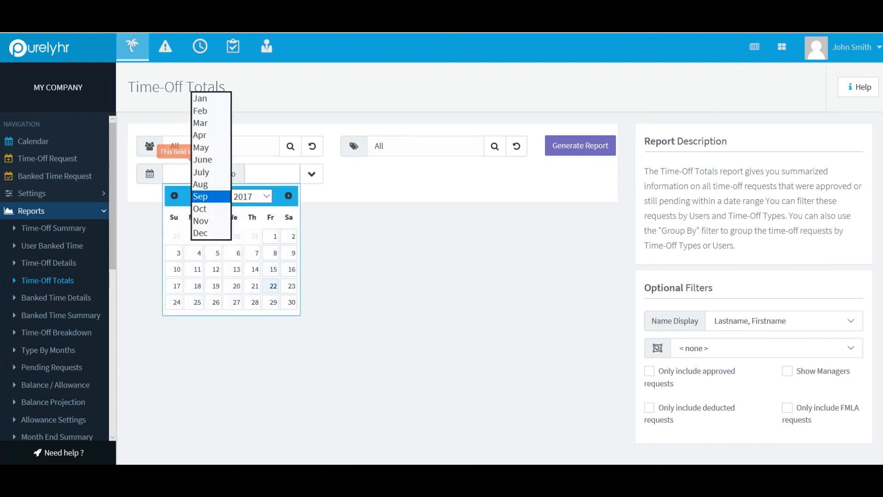
pyautogui.click(200, 99)
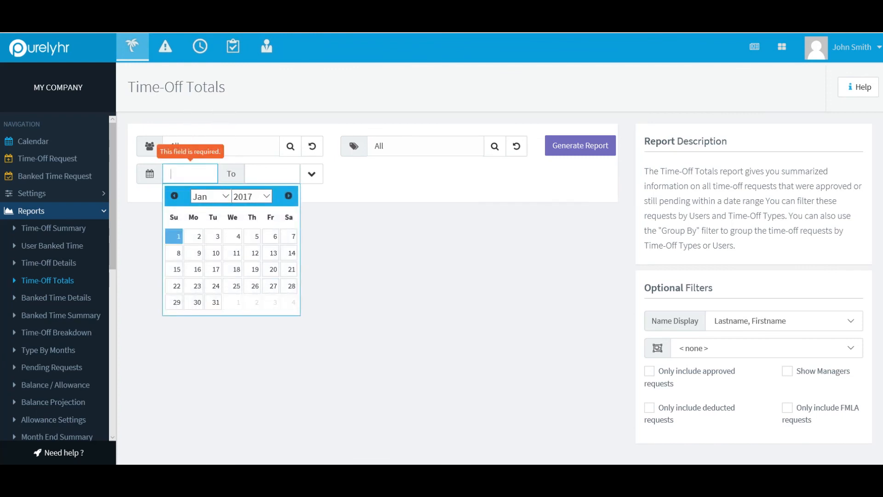
pyautogui.click(174, 236)
pyautogui.click(286, 174)
pyautogui.click(292, 196)
pyautogui.click(282, 294)
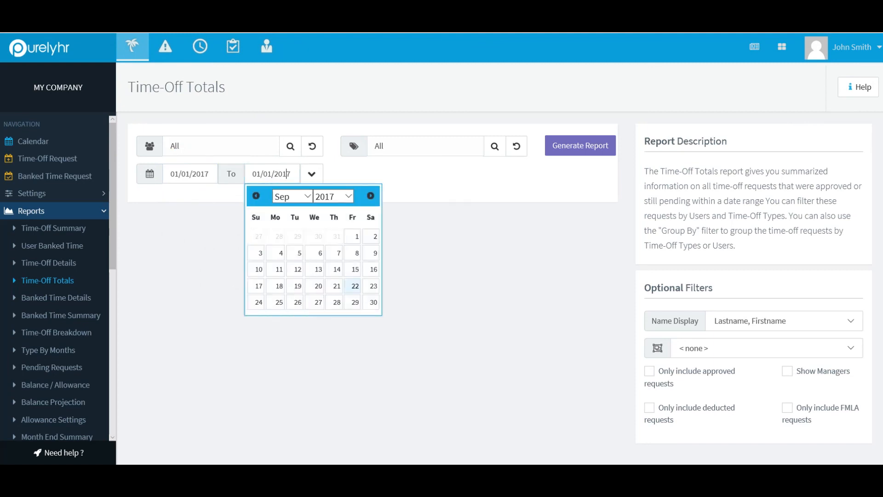
pyautogui.click(353, 286)
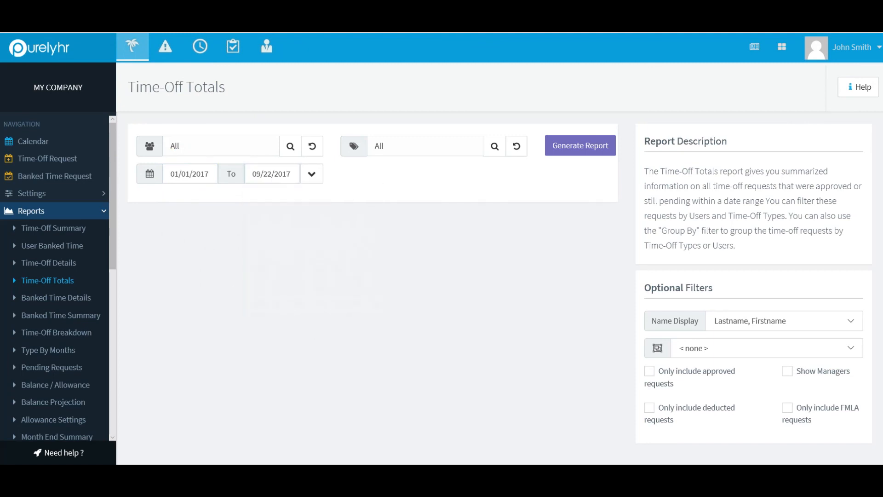
pyautogui.click(580, 145)
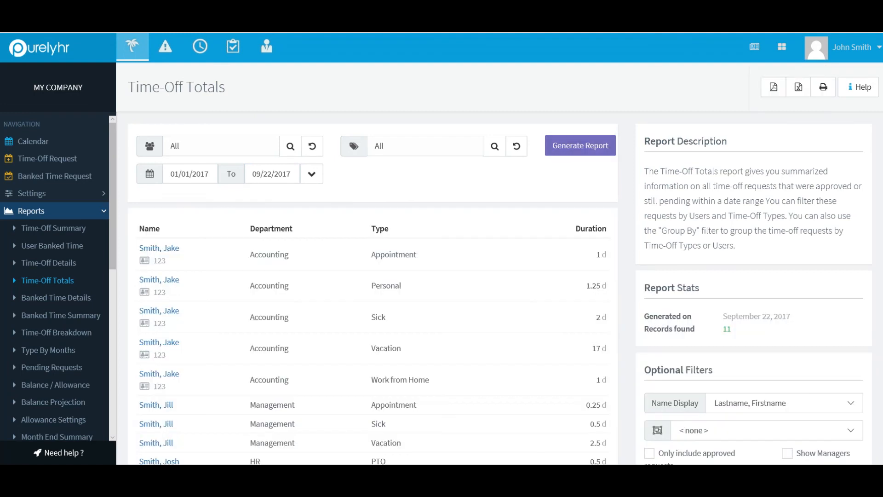
pyautogui.scroll(-2, 372, 285)
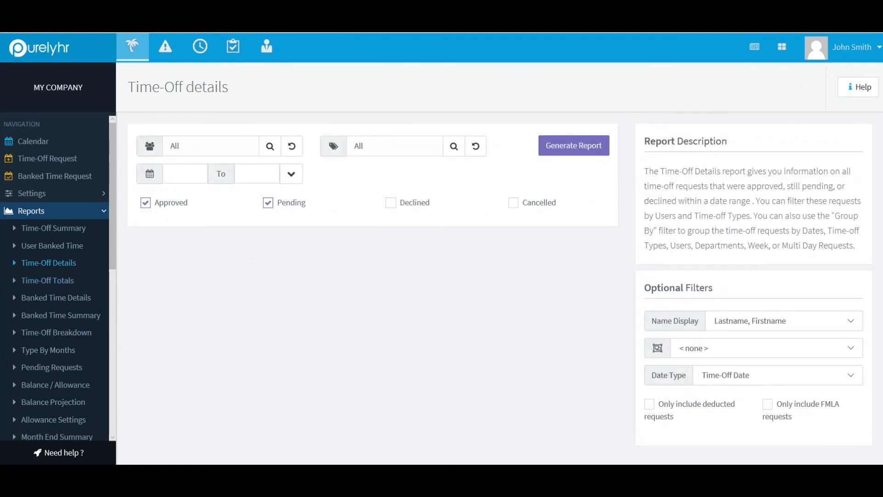
# Generate the Time-Off Details report of approved and pending requests for all users from 01/01/2017 to 08/31/2017.
pyautogui.click(185, 173)
pyautogui.click(225, 196)
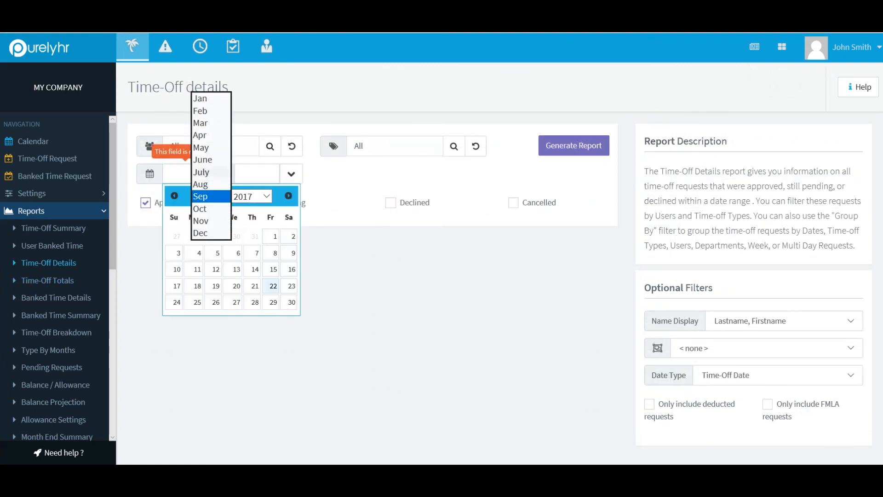
pyautogui.click(211, 99)
pyautogui.click(175, 236)
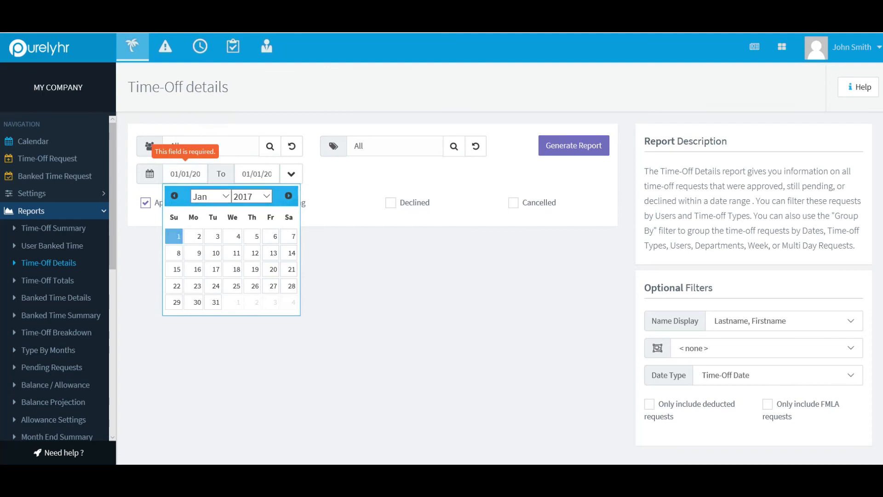
pyautogui.click(256, 174)
pyautogui.click(281, 197)
pyautogui.click(271, 282)
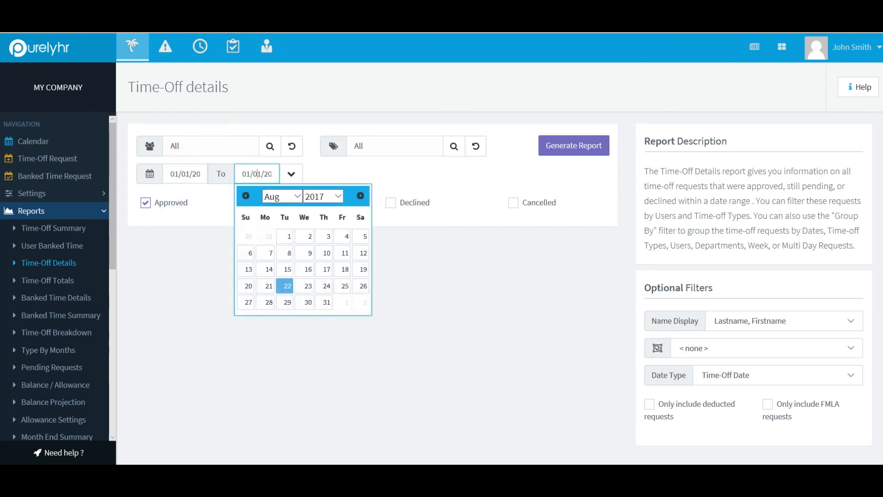
pyautogui.click(324, 301)
pyautogui.click(597, 138)
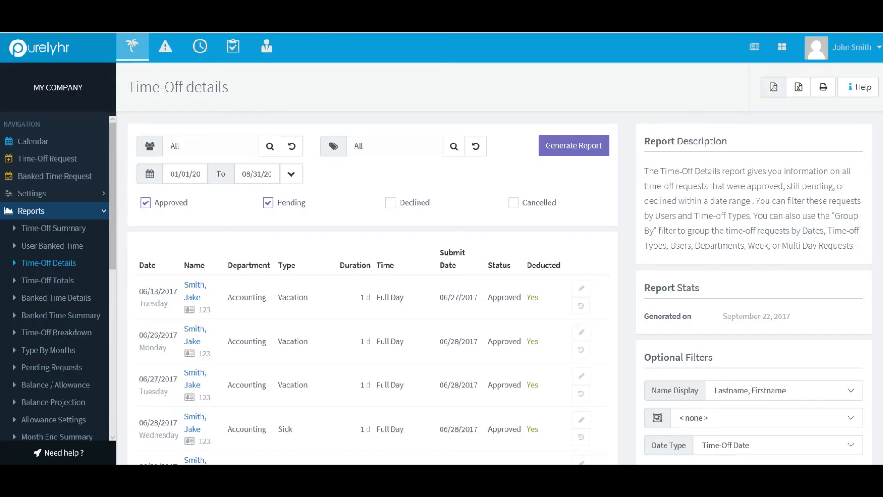